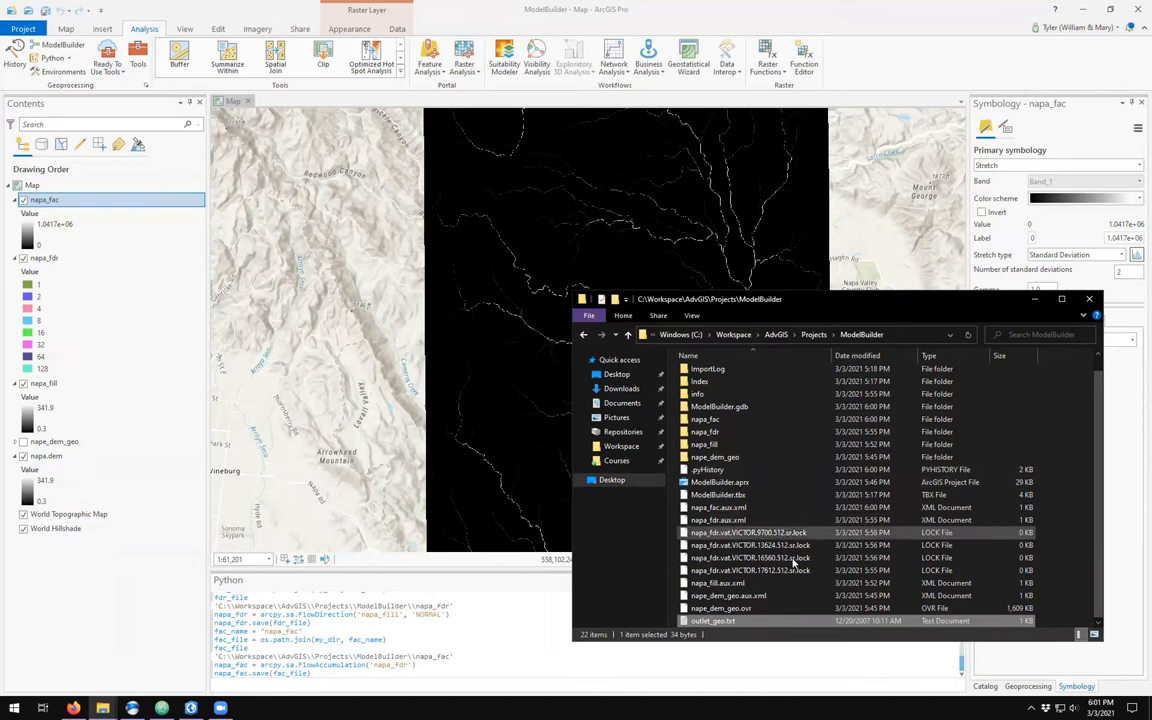
Raise the Explorer window and dismiss the file list's context menu without creating a file.
left_click_drag(843, 290, 843, 177)
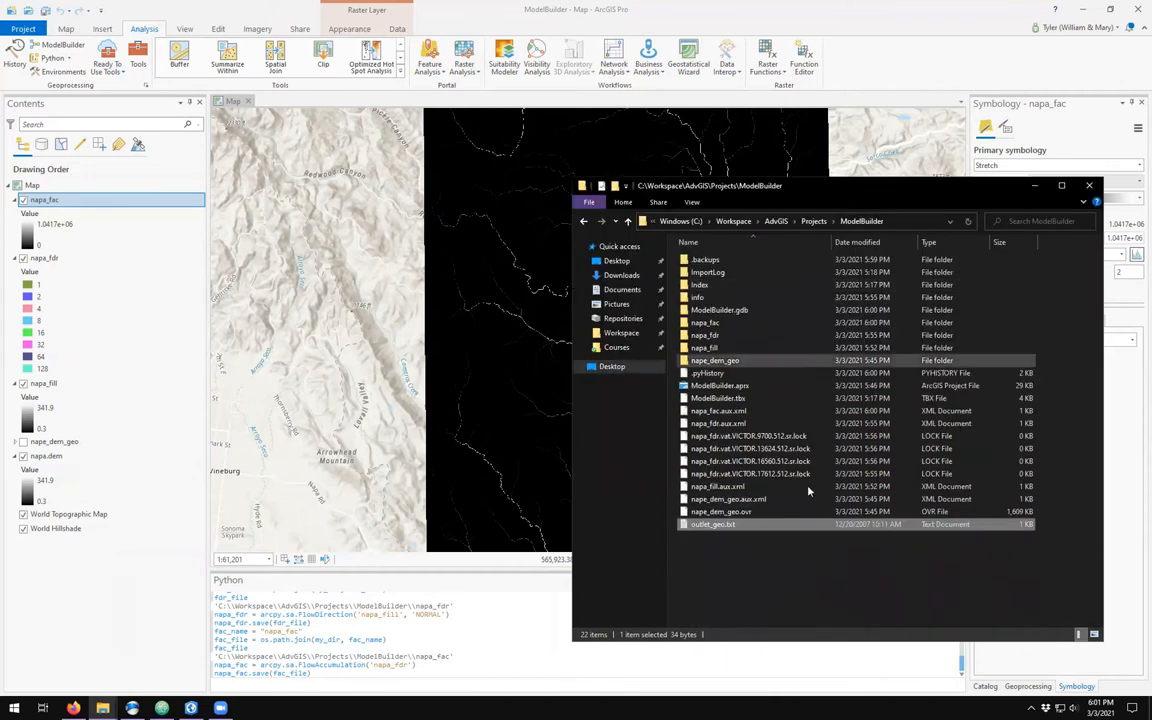
right_click(764, 351)
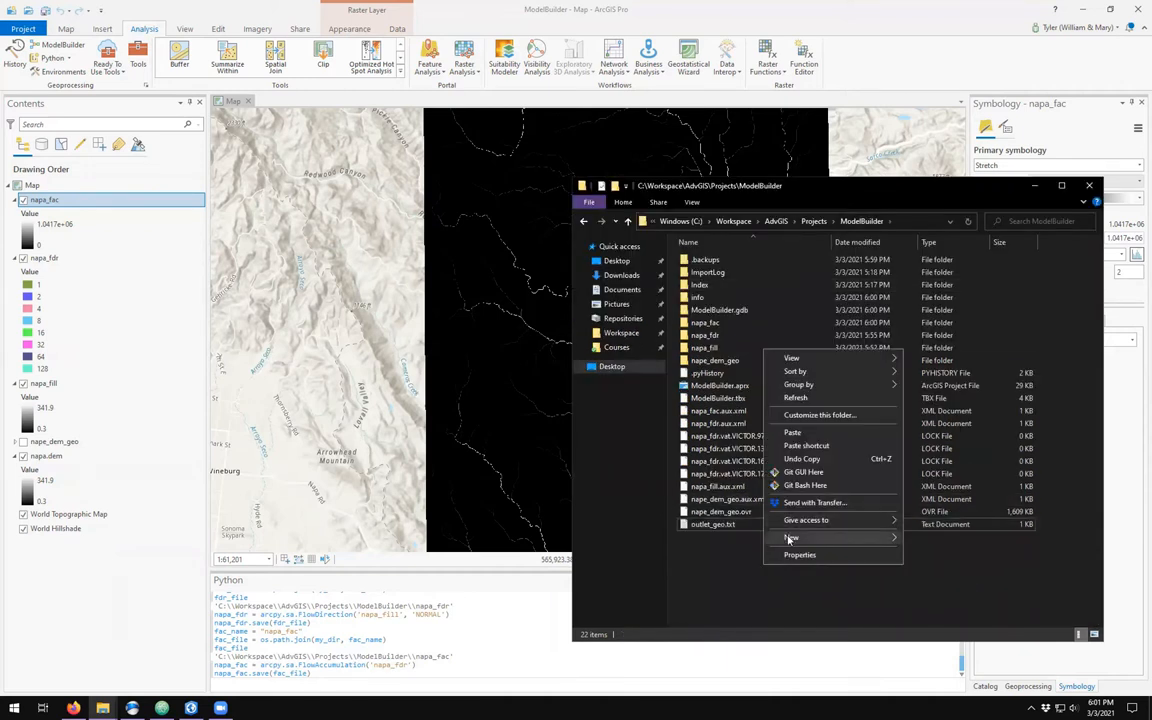
mouse_move(791, 537)
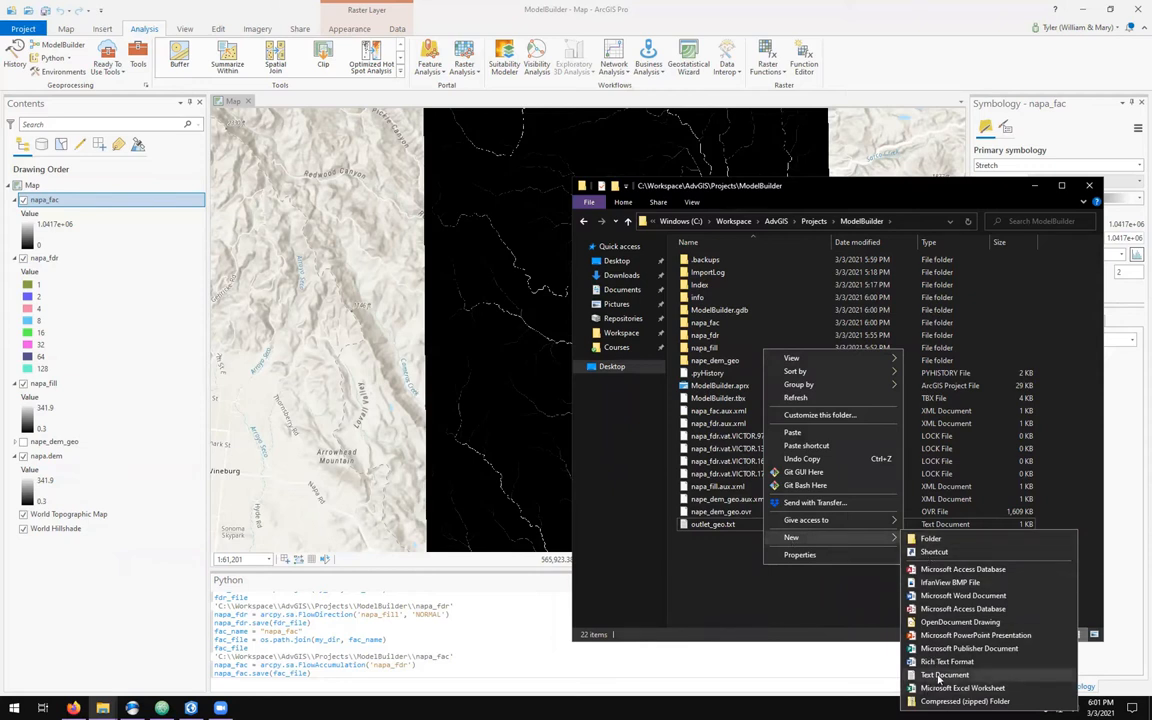
left_click(628, 544)
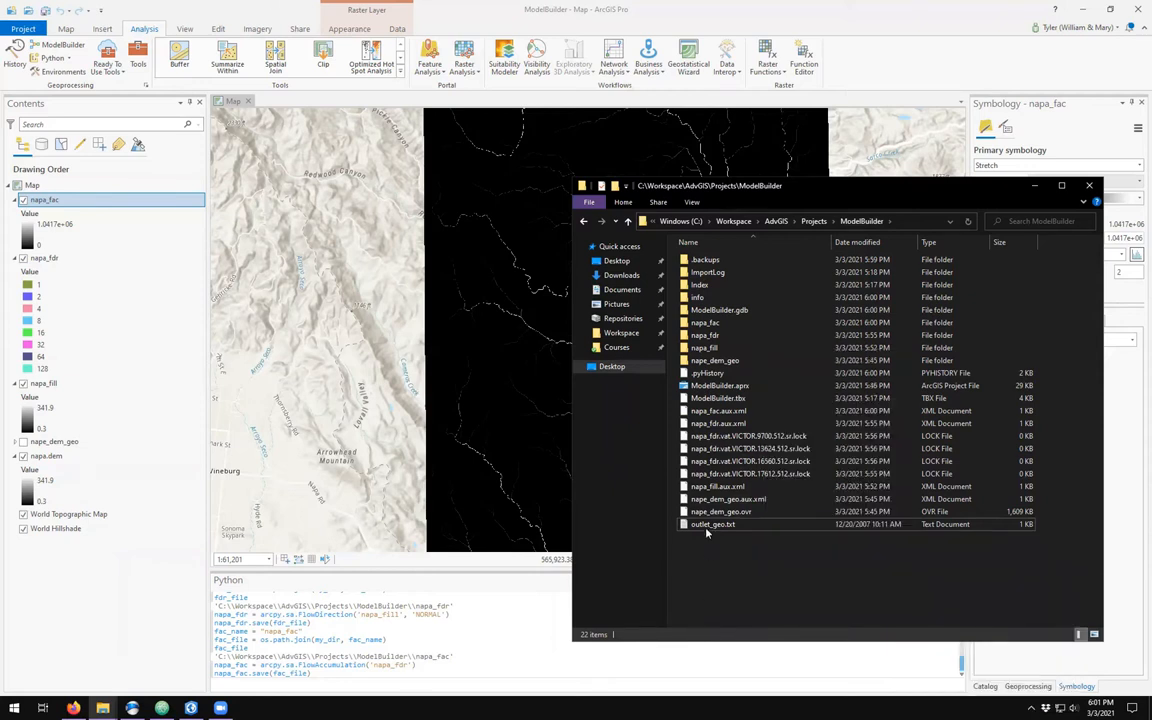
View outlet_geo.txt in Notepad and review its id, lat, lon header line.
double_click(707, 526)
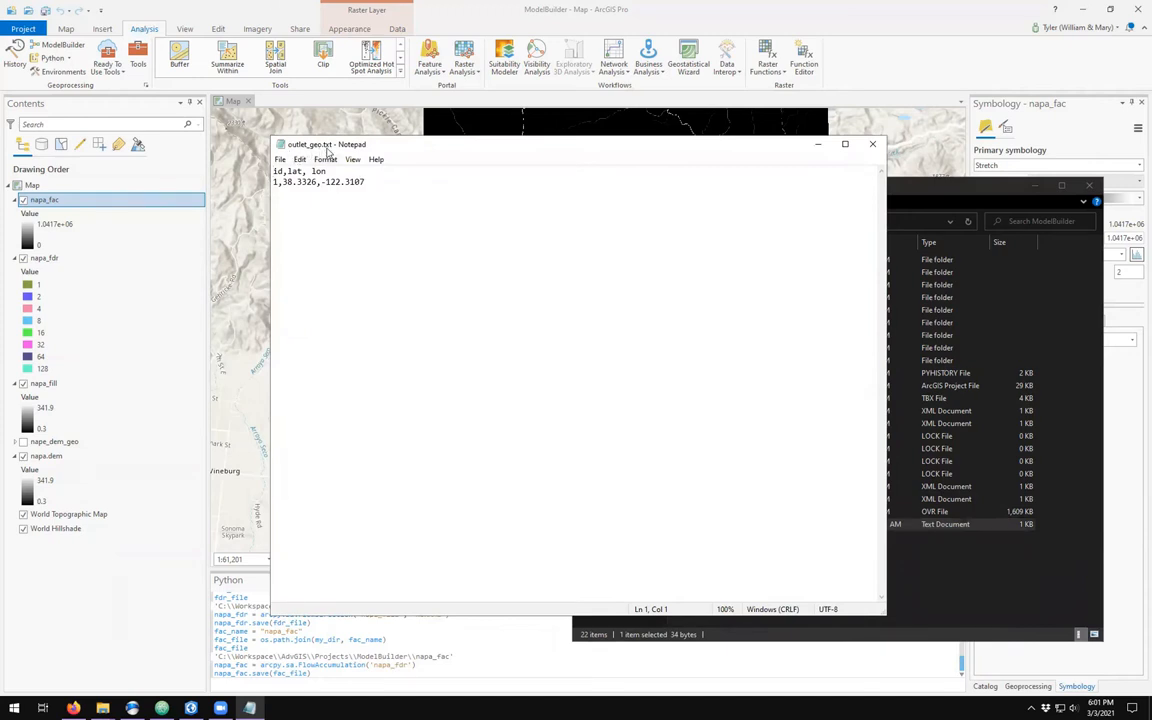
left_click_drag(273, 171, 333, 170)
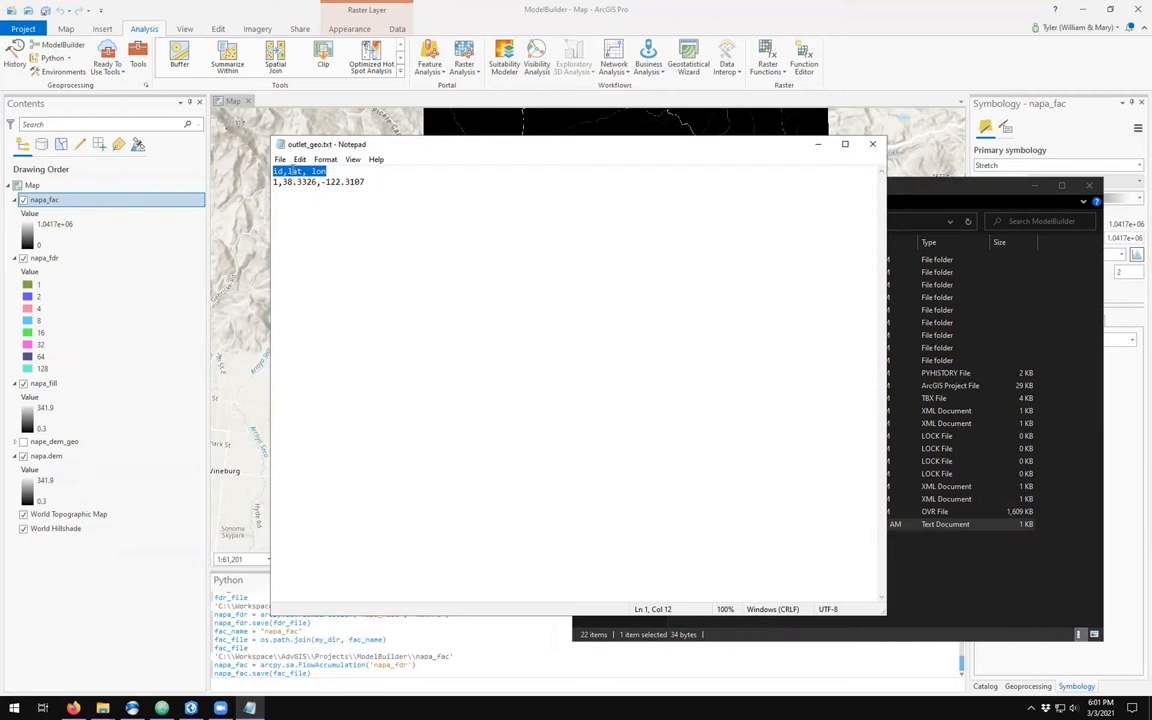
left_click(291, 171)
key("End")
key("Right")
key("Right")
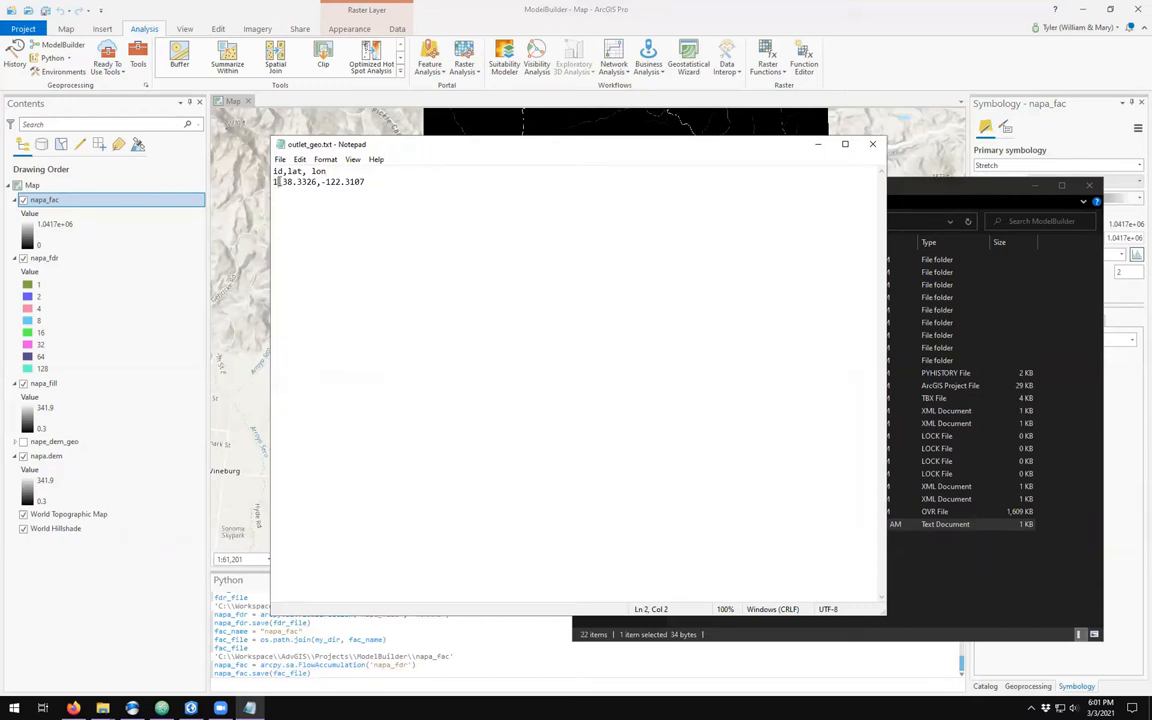
Check the outlet coordinates 38.3326, -122.3107 and close Notepad unchanged.
left_click_drag(281, 182, 318, 182)
left_click_drag(320, 182, 366, 182)
left_click(393, 192)
left_click(874, 146)
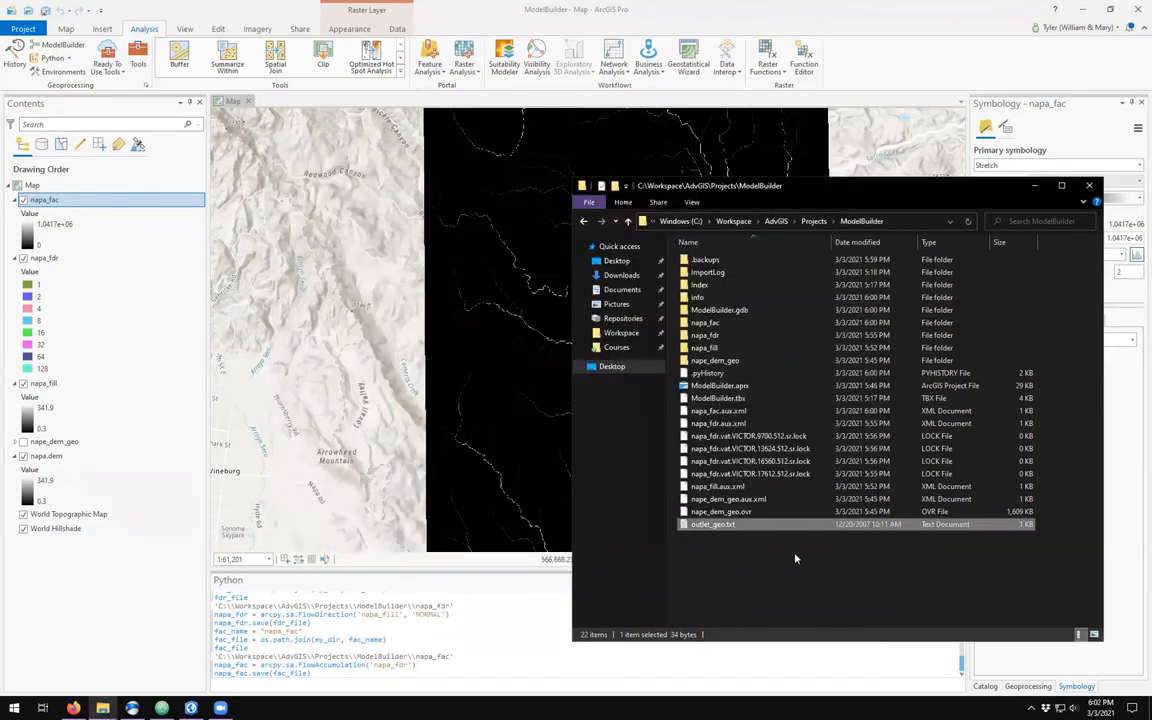
Minimize Explorer and locate outlet_geo.txt in the ArcGIS Pro Catalog pane.
left_click(1033, 188)
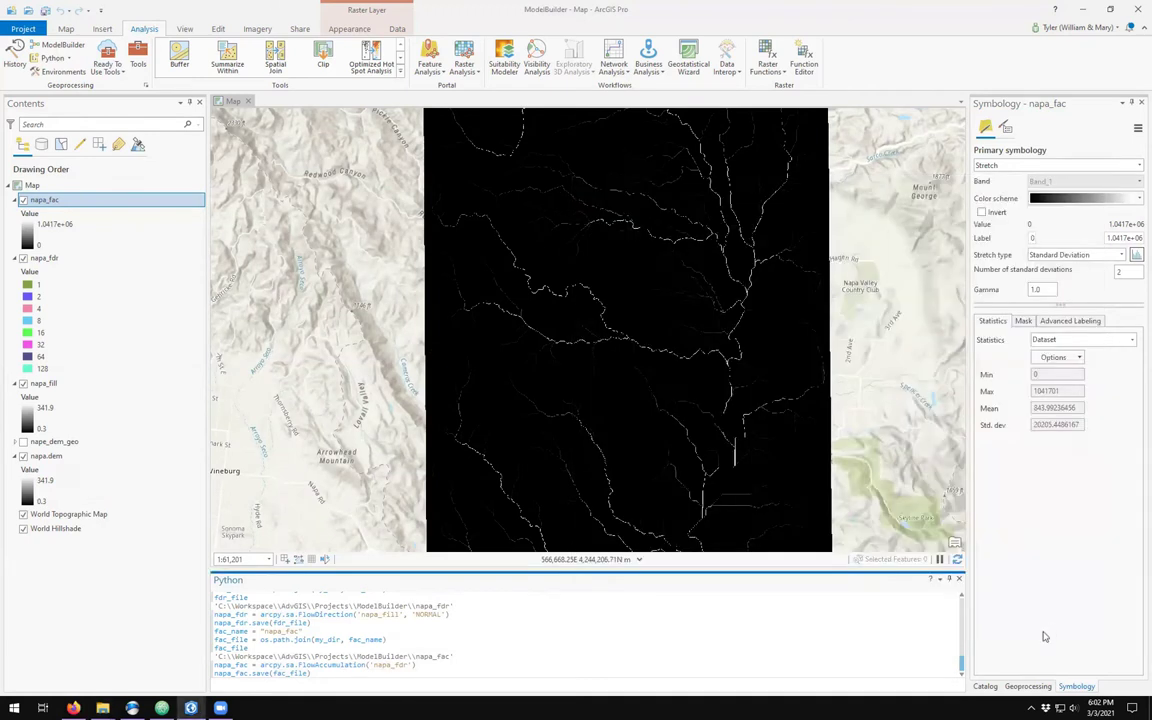
left_click(985, 686)
left_click(1046, 550)
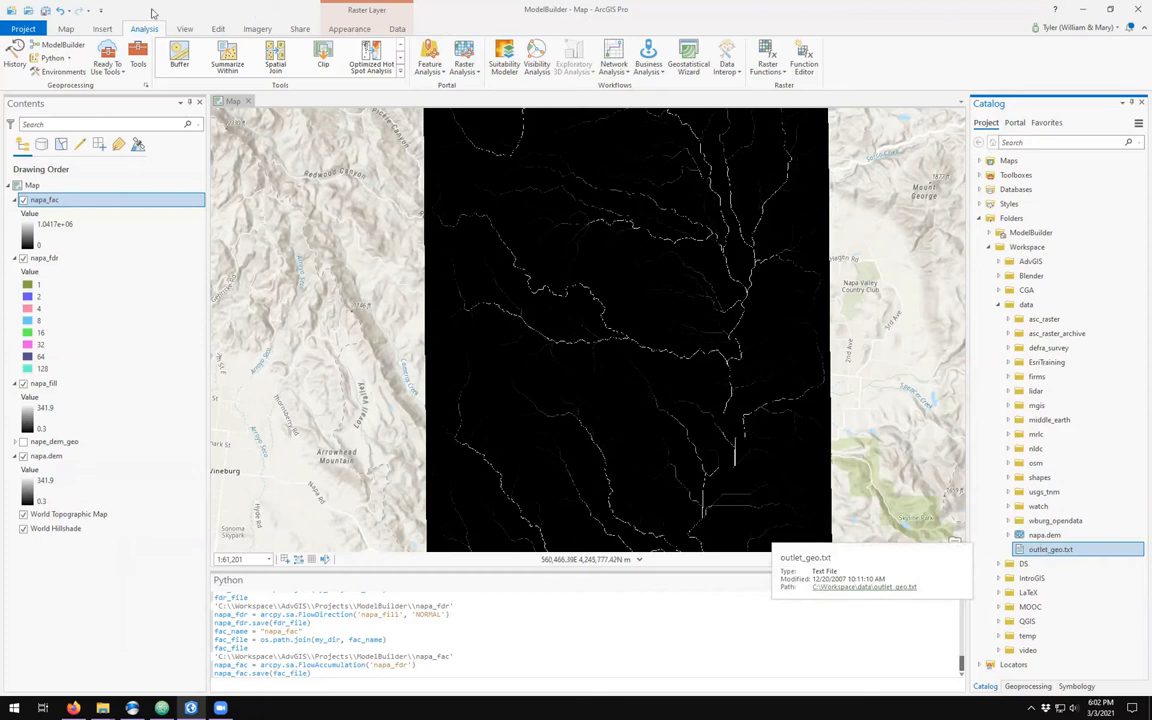
Start XY Point Data from Map > Add Data and choose outlet_geo.txt as the input table.
left_click(67, 30)
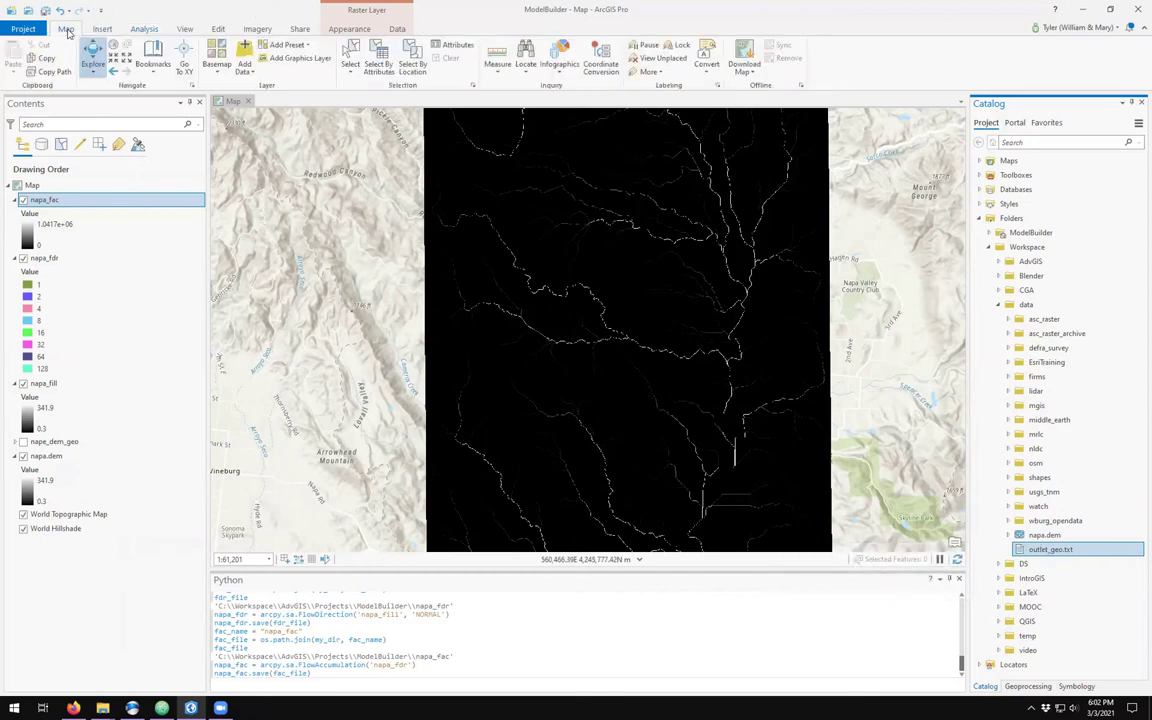
left_click(244, 72)
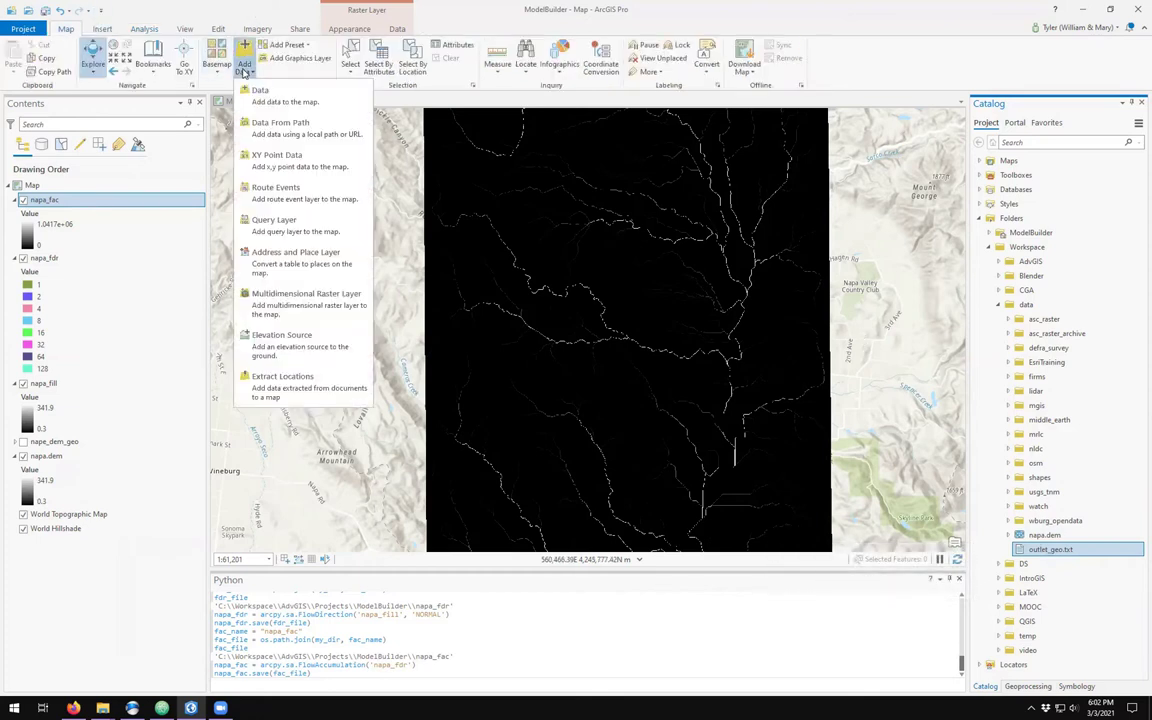
left_click(271, 161)
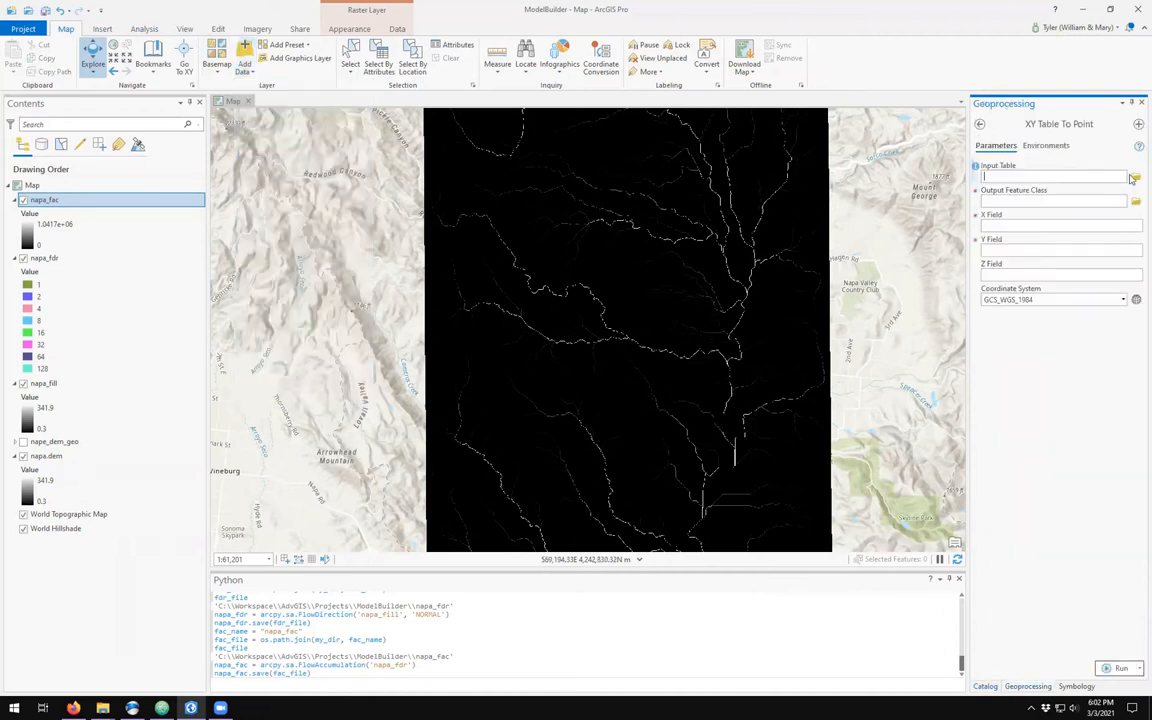
left_click(1136, 179)
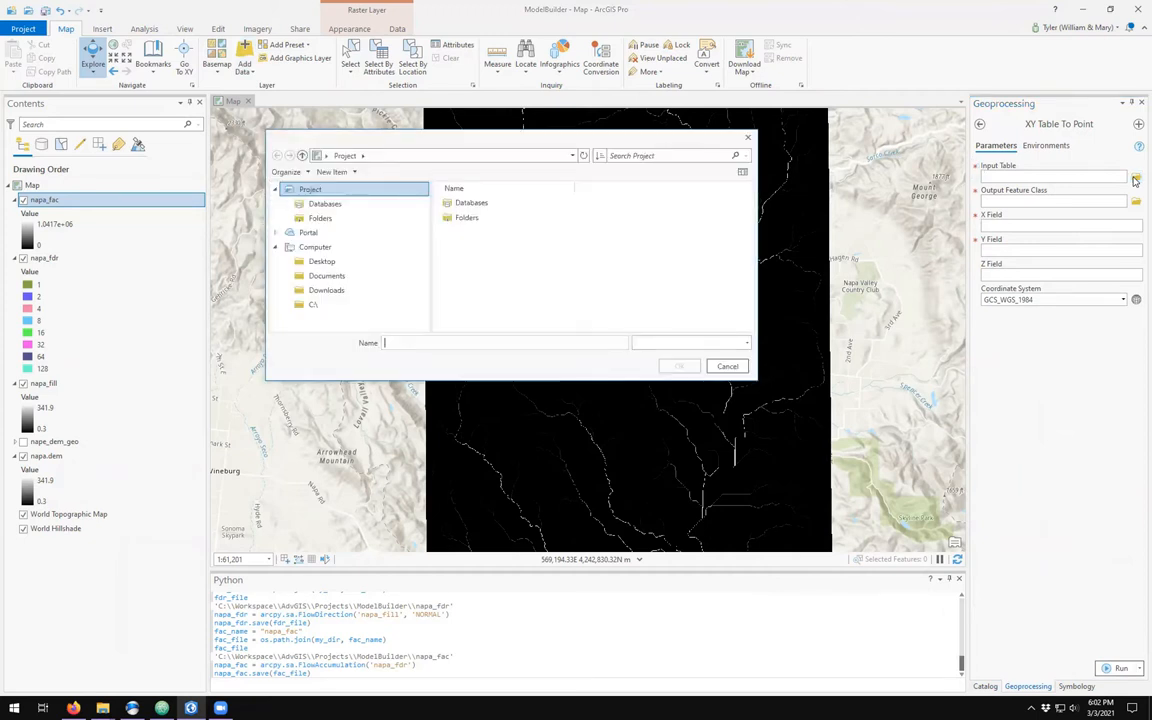
left_click(584, 155)
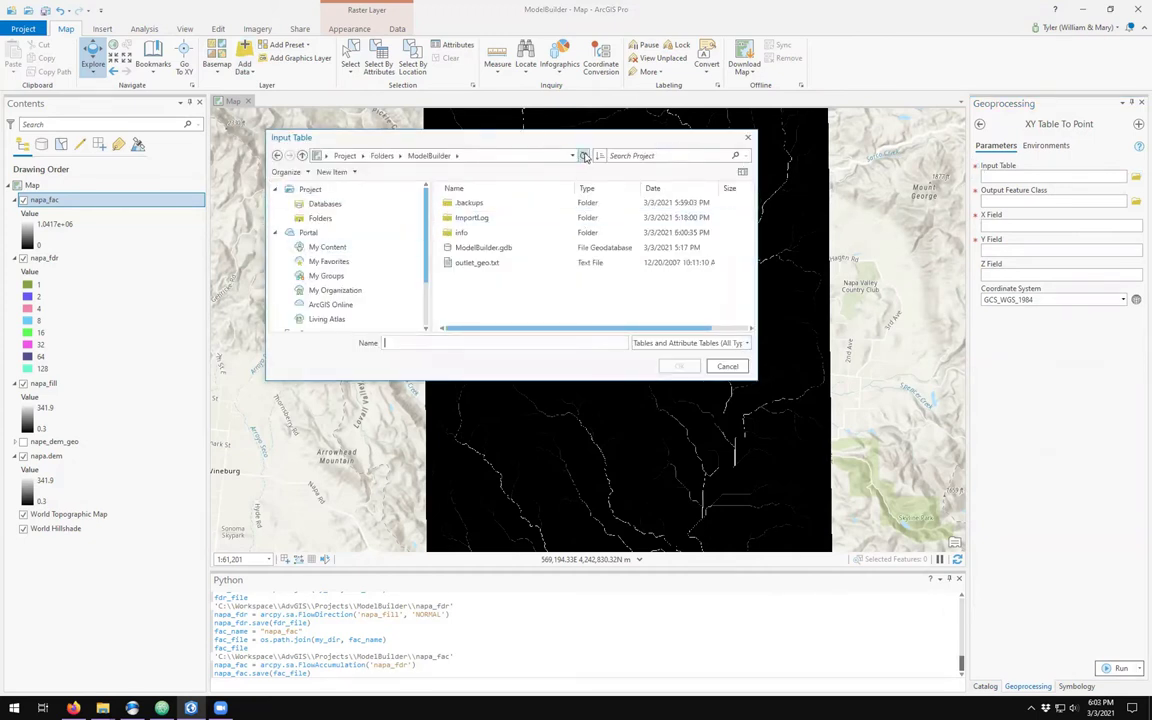
left_click(477, 262)
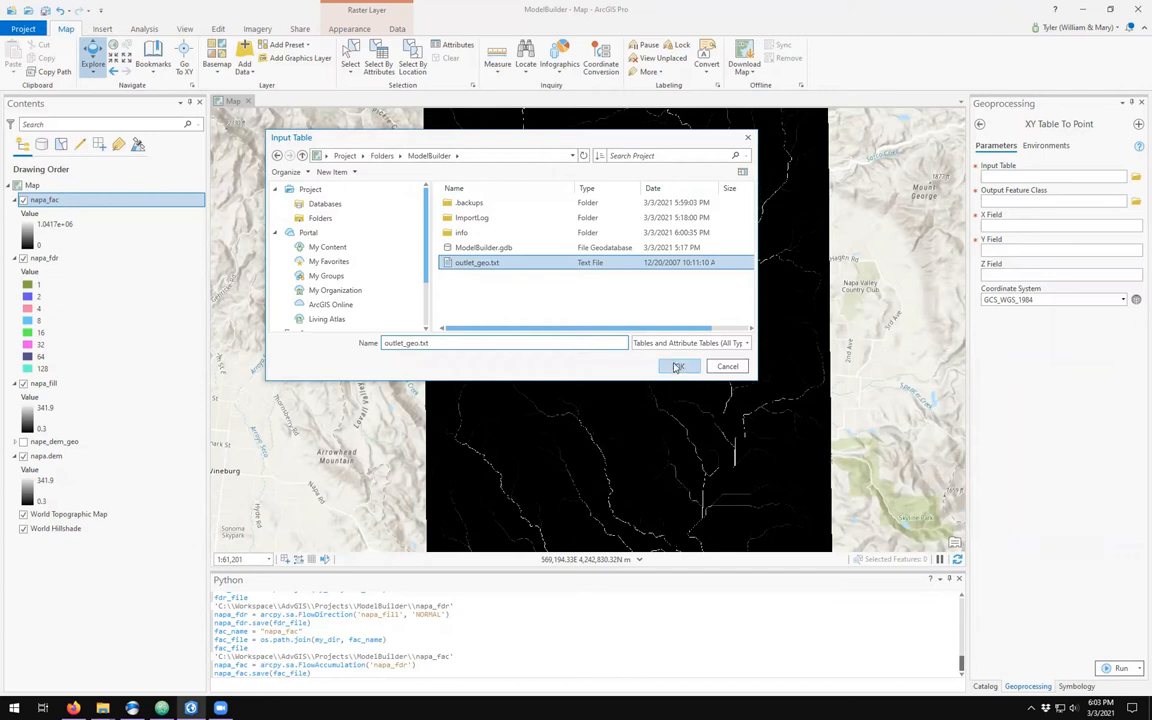
Confirm the input table and trim the output feature class name to outlet_geo.
left_click(678, 367)
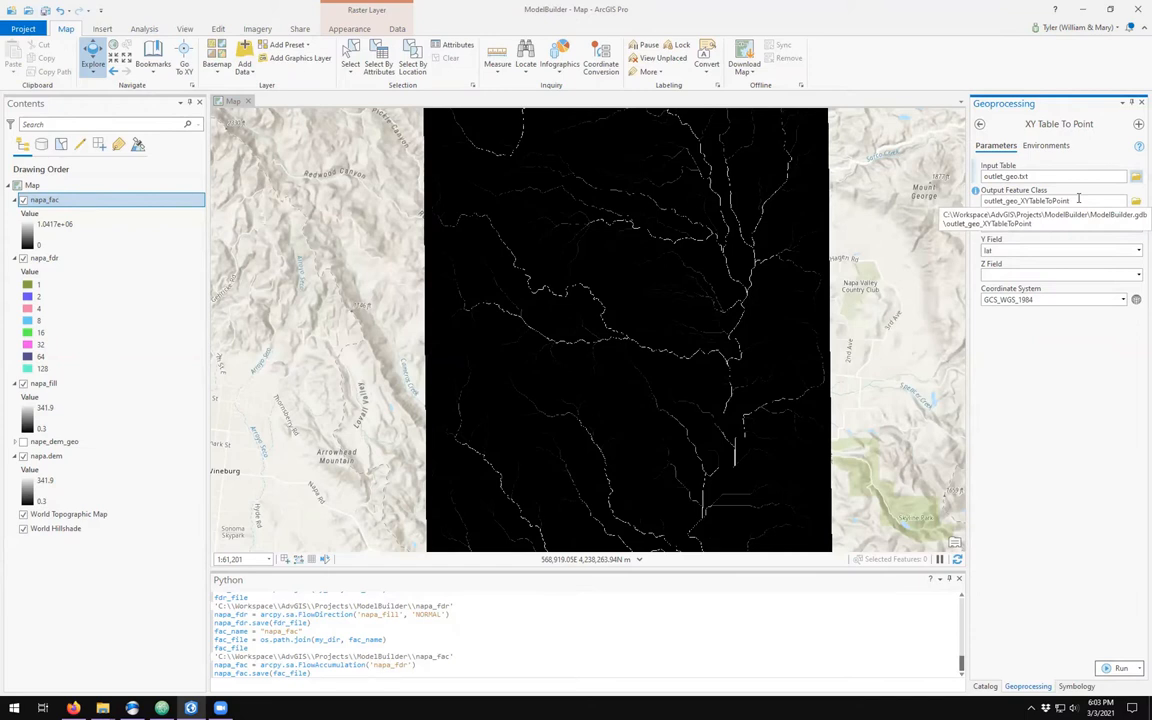
left_click(1019, 200)
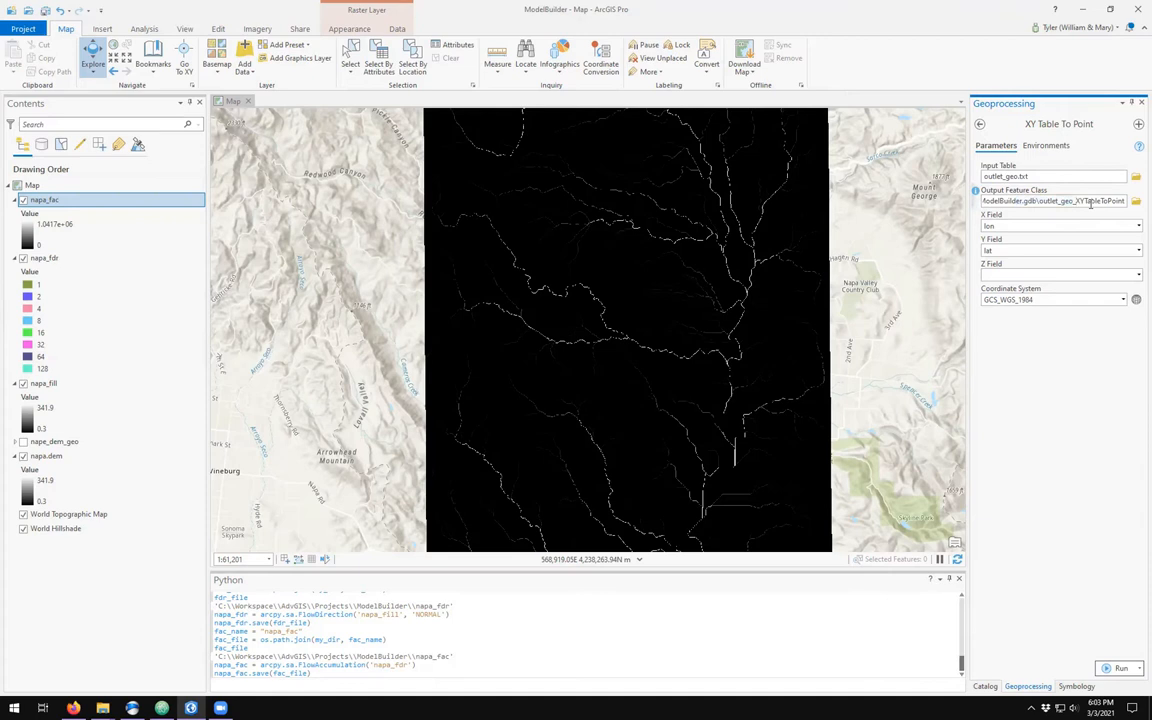
key("shift+End")
key("Delete")
left_click(1067, 343)
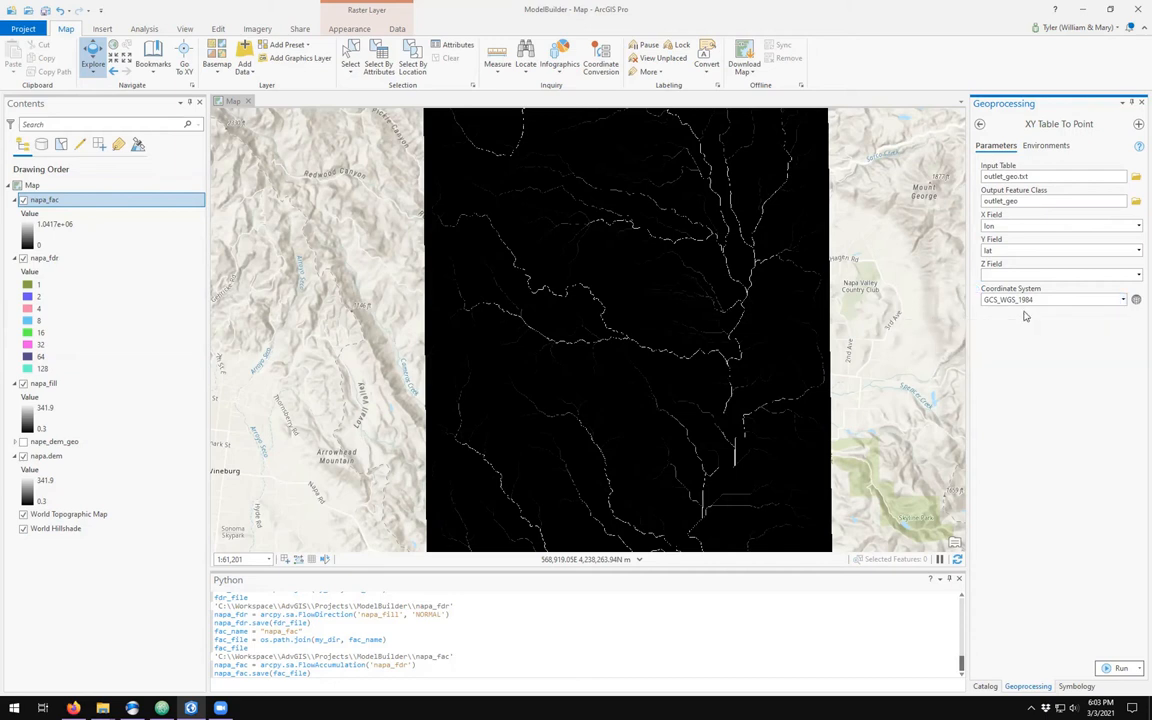
Set the coordinate system from nape_dem_geo and run XY Table To Point.
left_click(1123, 300)
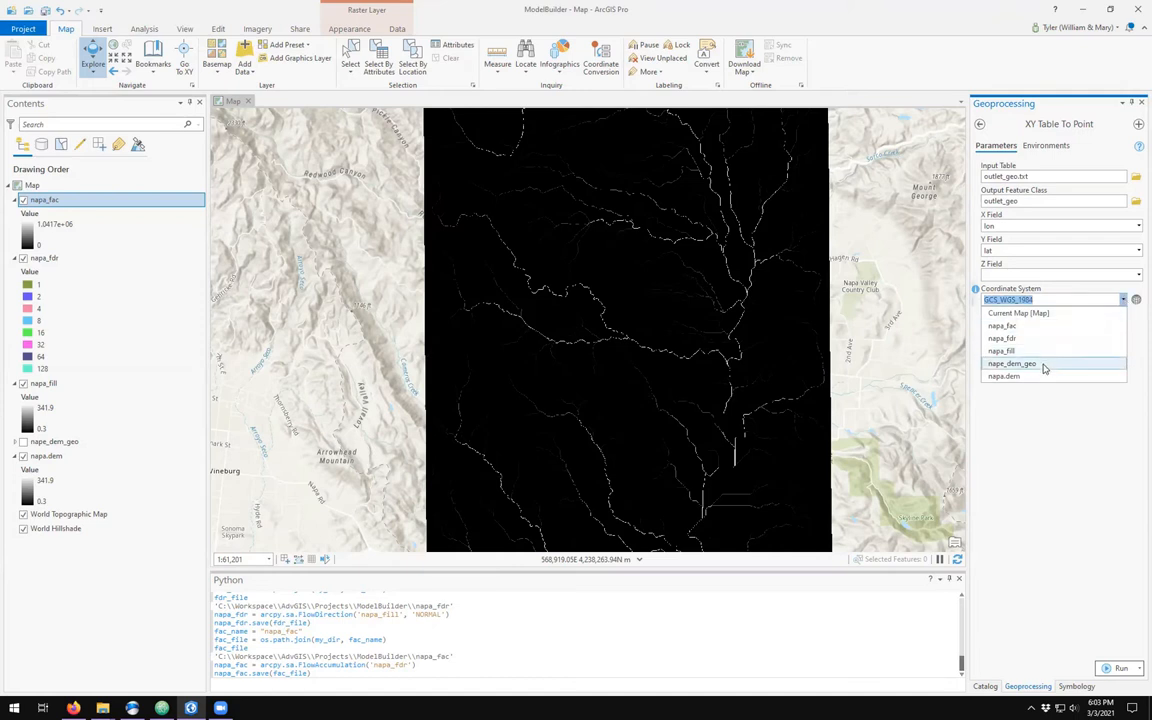
left_click(1043, 364)
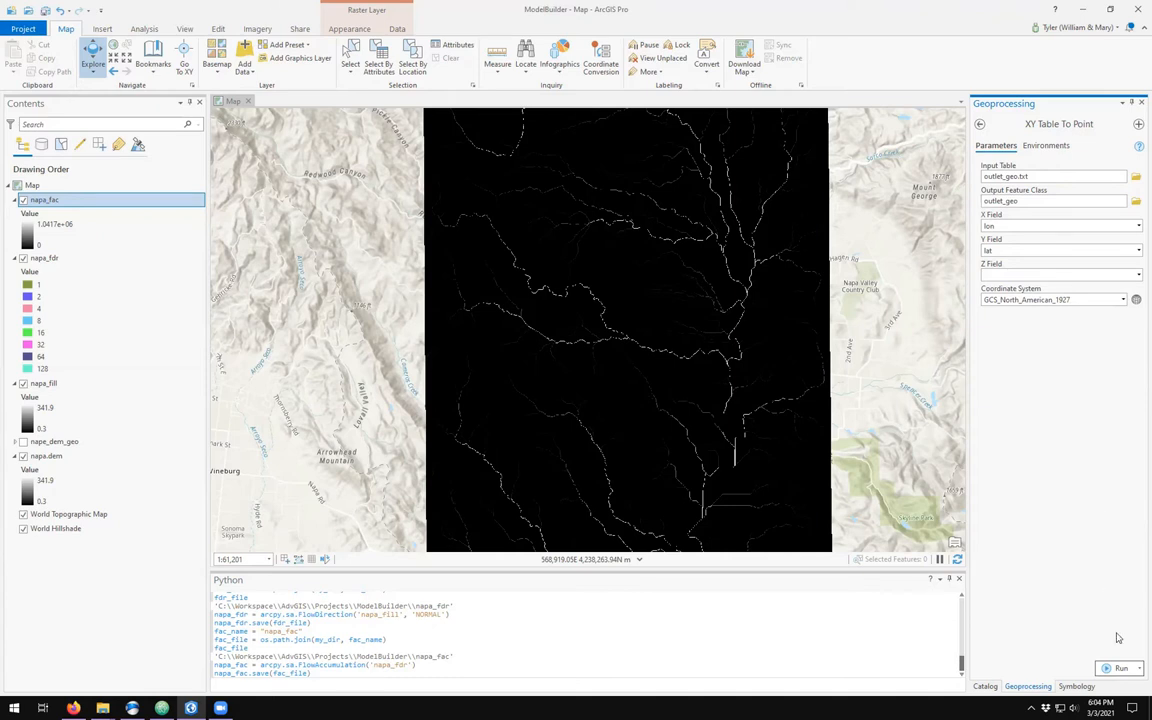
left_click(1115, 672)
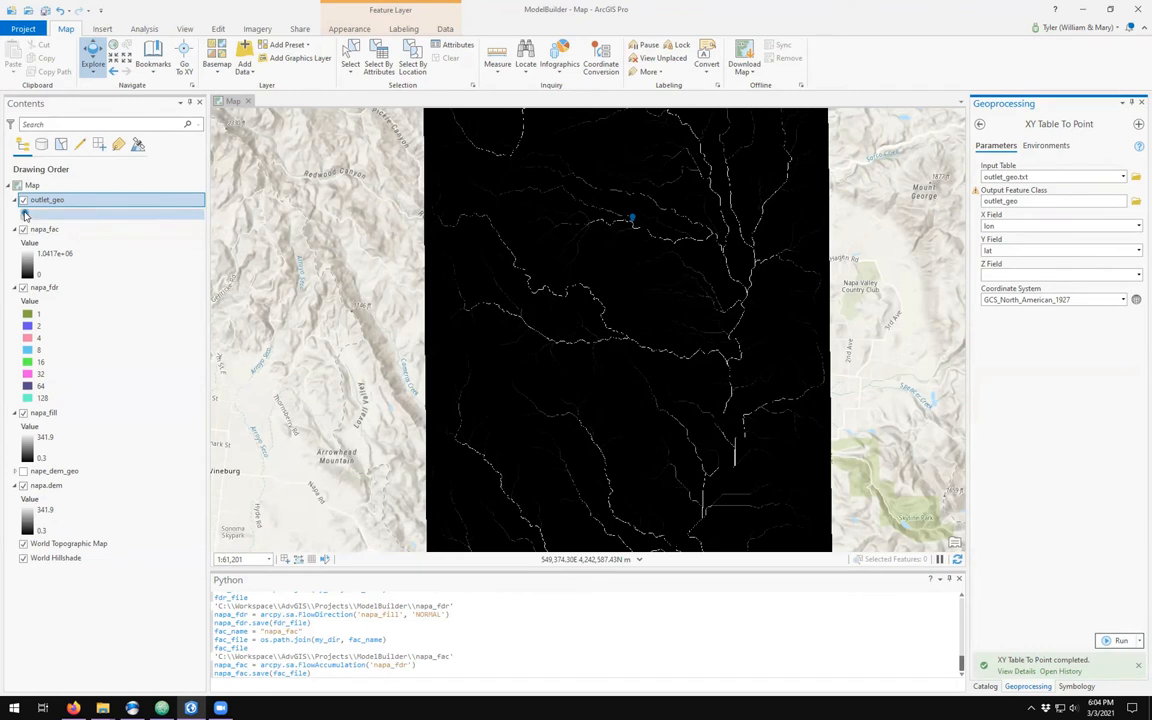
Restyle the outlet_geo point symbol as a magenta circle and apply it.
left_click(24, 215)
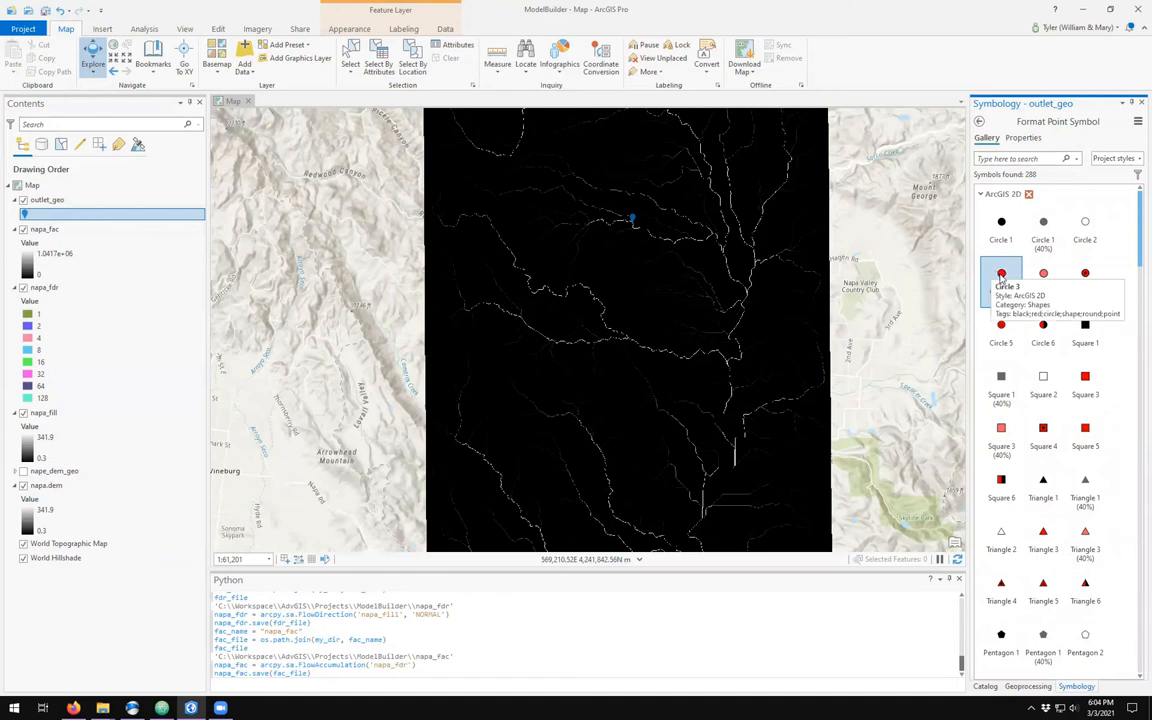
left_click(1002, 274)
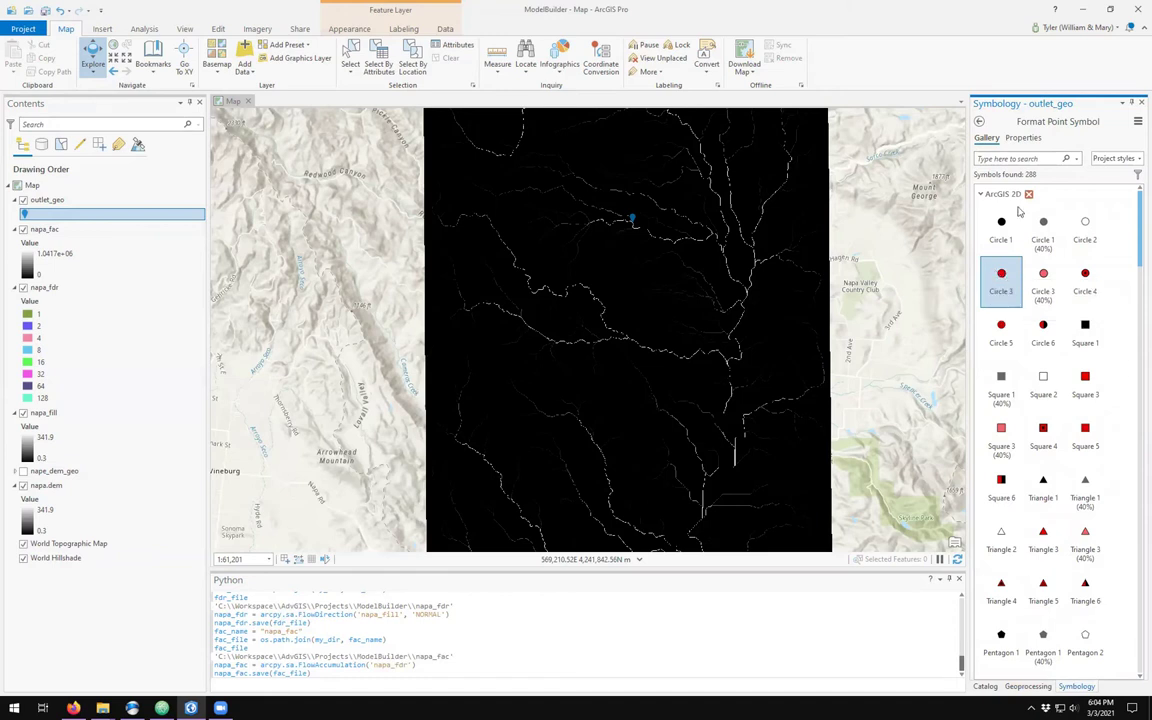
left_click(1024, 138)
left_click(1136, 211)
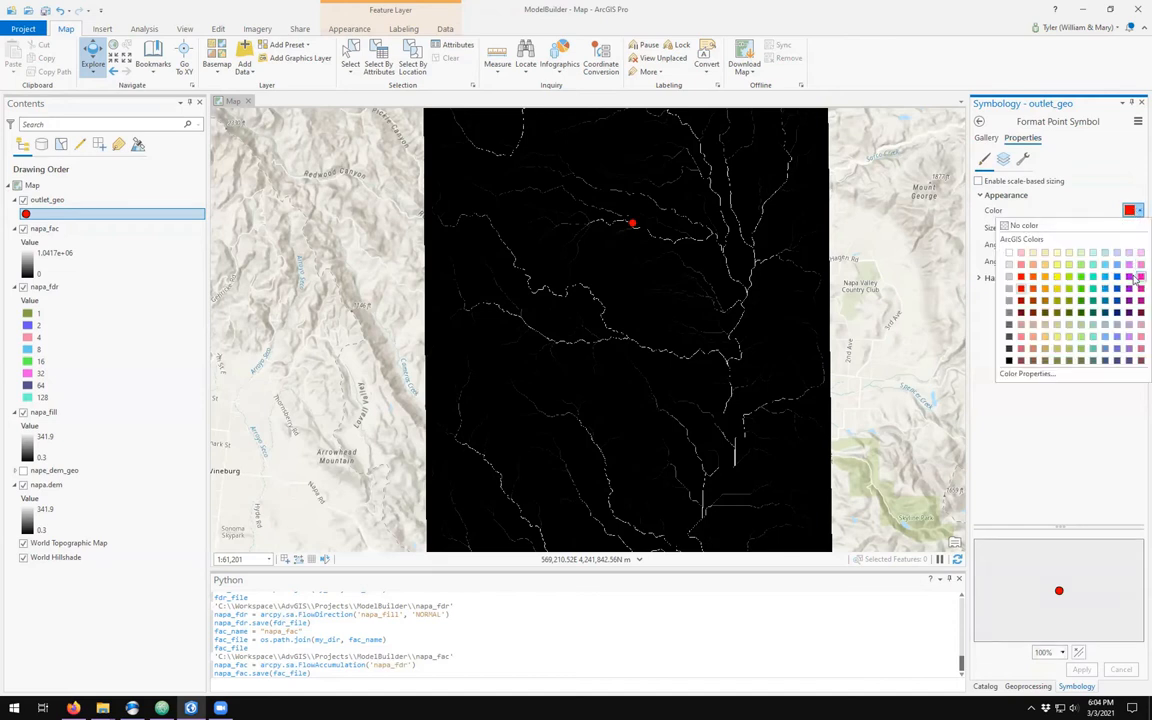
left_click(1135, 280)
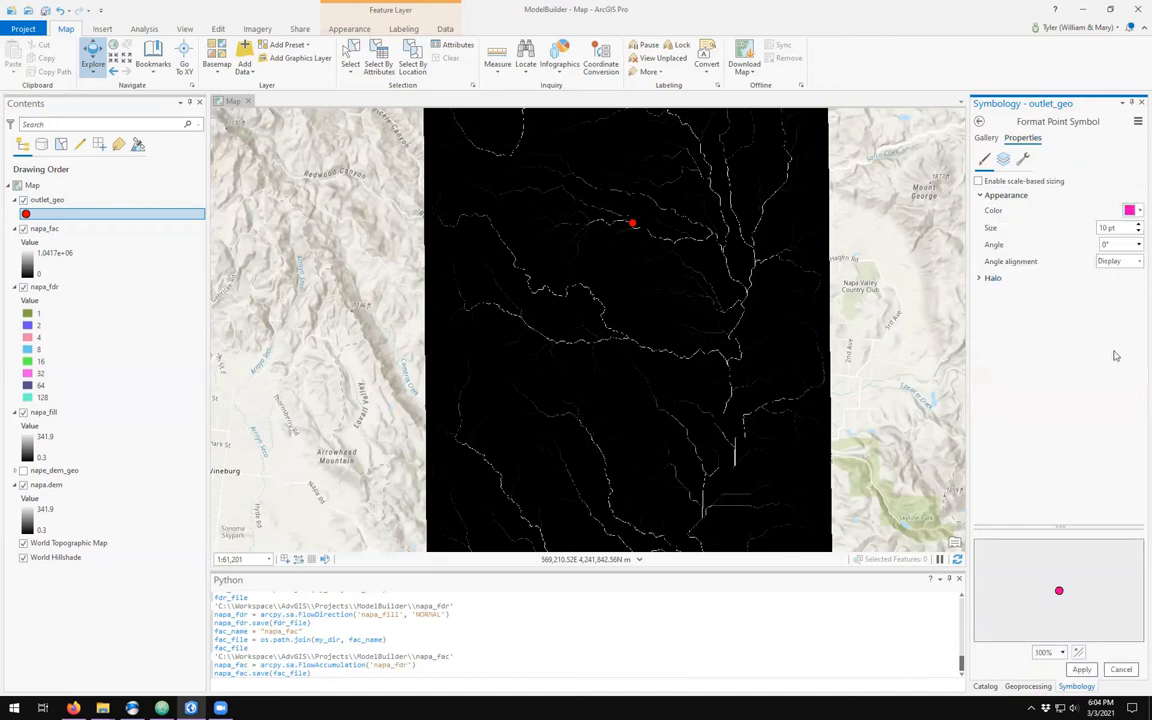
left_click(1082, 670)
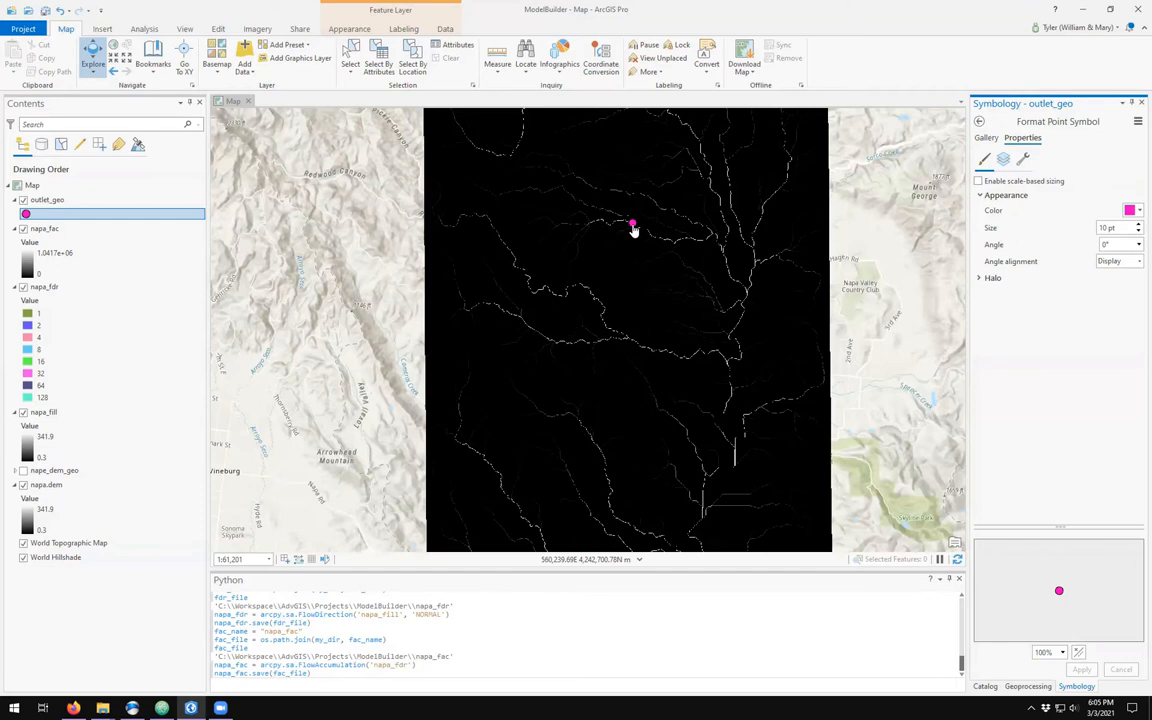
In the Python window, assign out_name = "outlet_utm.shp".
left_click(493, 684)
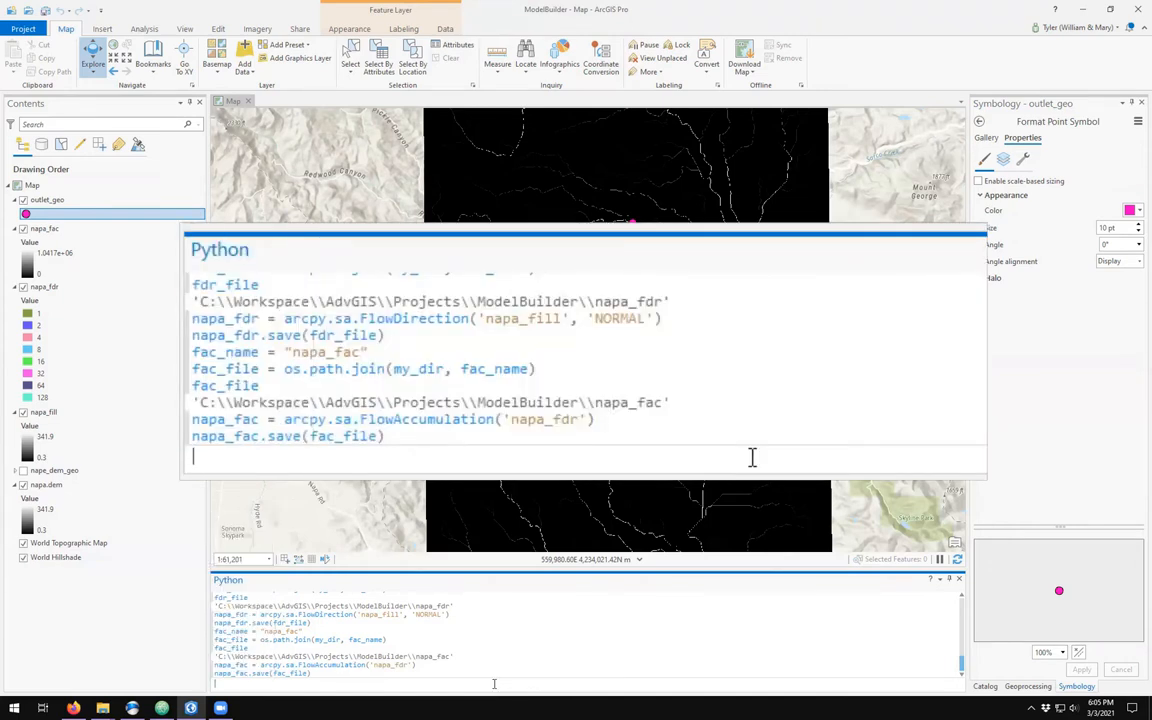
type("out_")
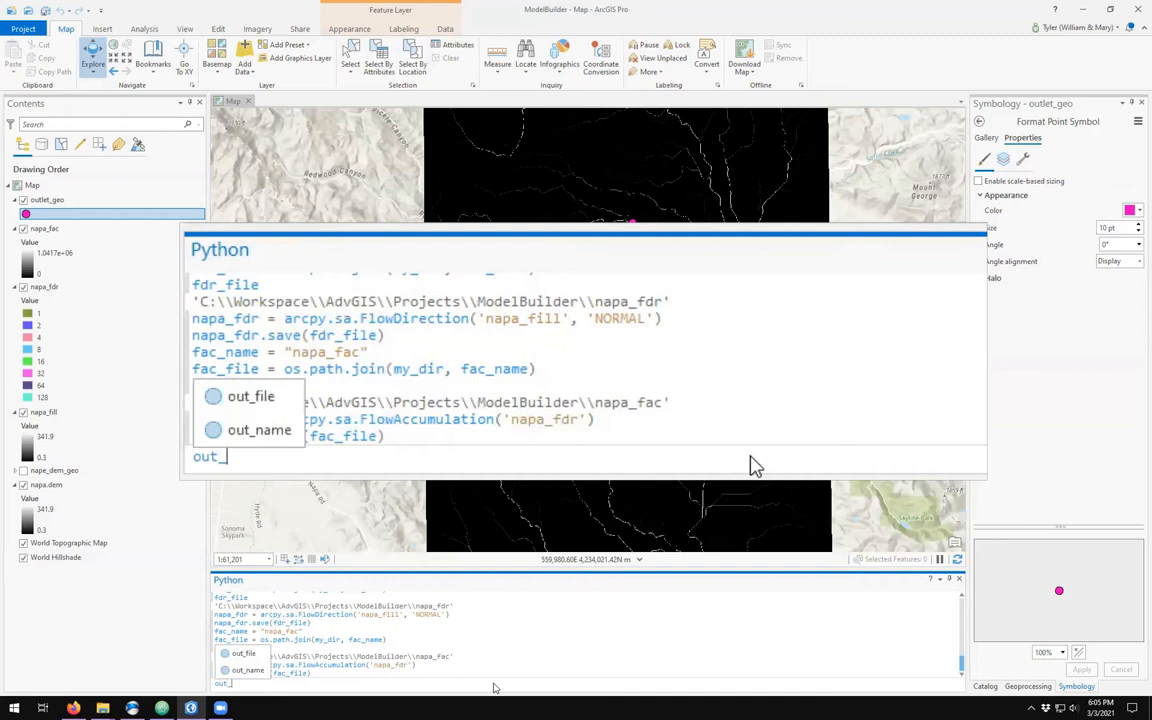
type("name")
type(" = ")
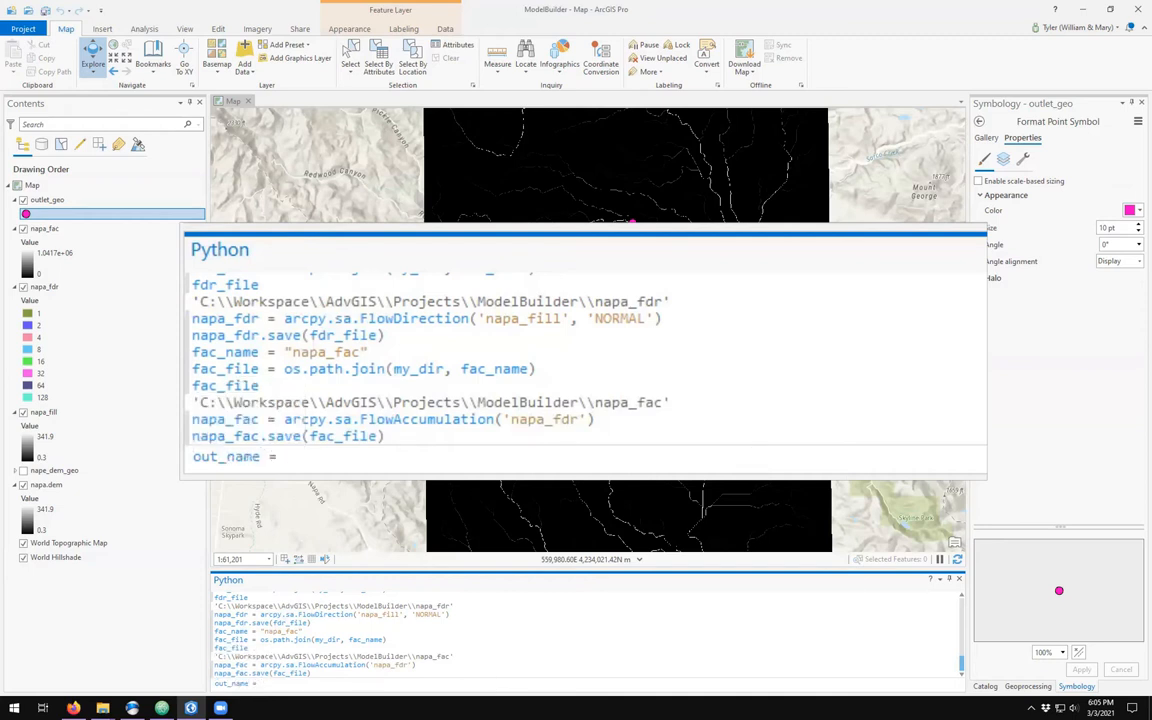
type("\"")
type("outlet")
type("_ut")
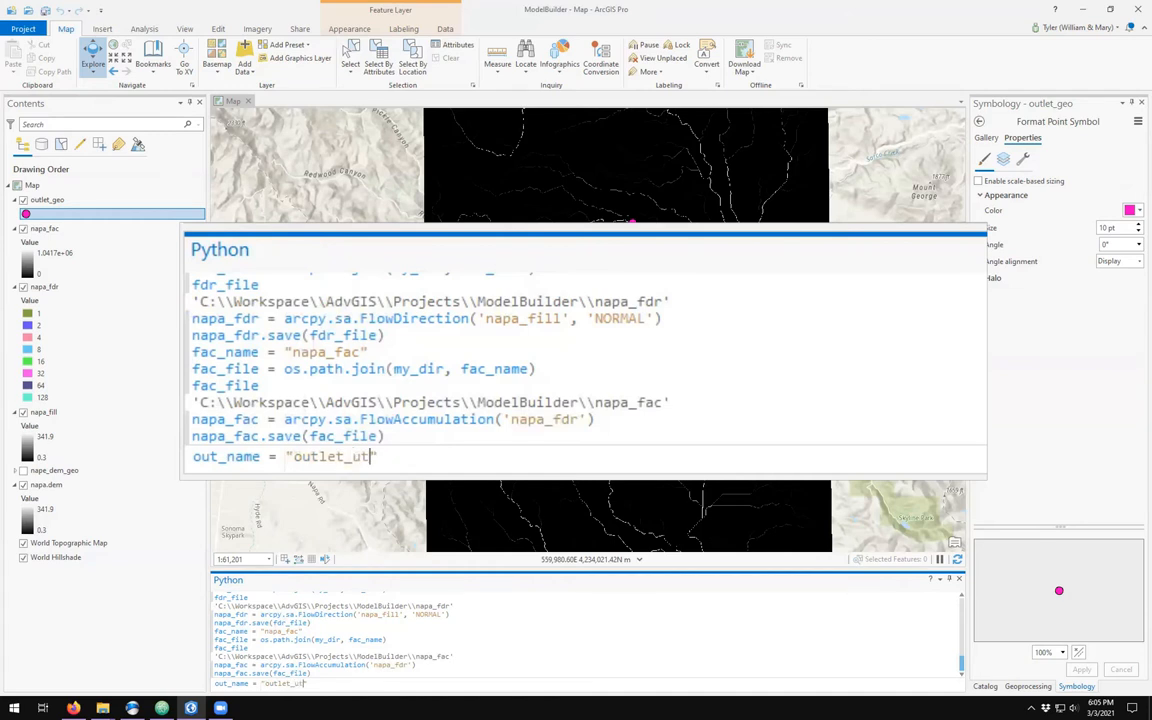
type("m.shp")
key("Left")
key("Left")
key("Left")
key("Left")
key("BackSpace")
key("Right")
key("Right")
key("Right")
key("Right")
key("Return")
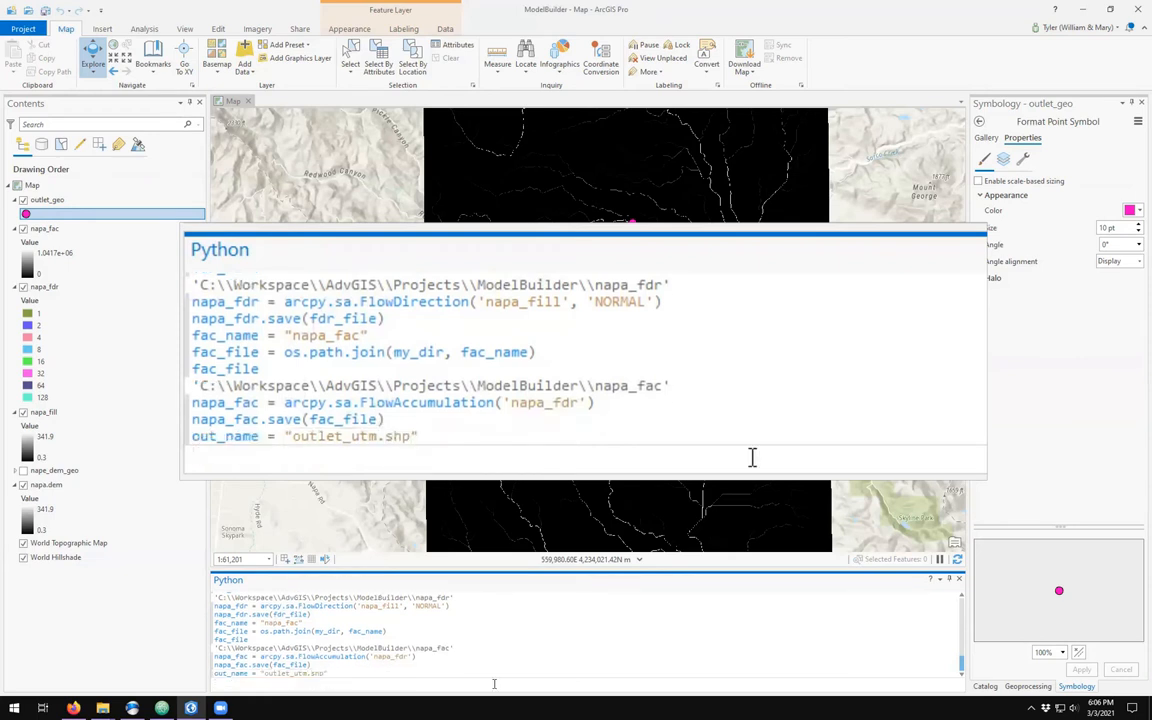
type("out_fi")
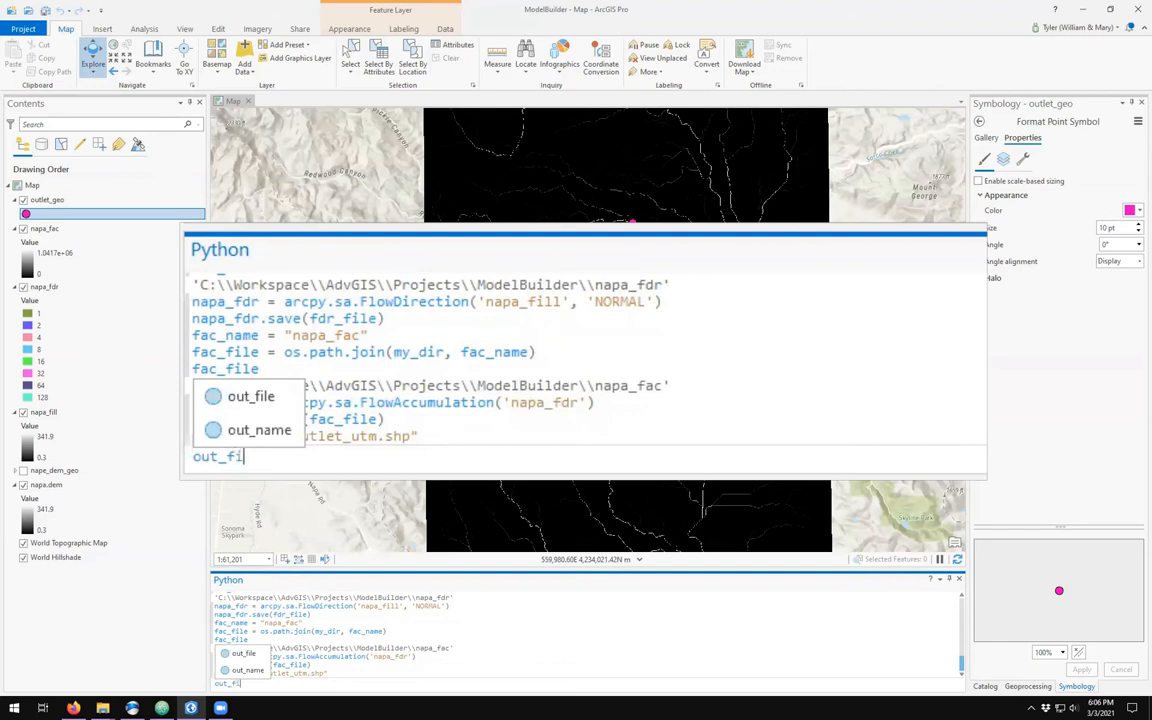
type("le = \"")
Assign out_file = os.path.join(my_dir, out_name) and print the resulting outlet_utm.shp path.
key("BackSpace")
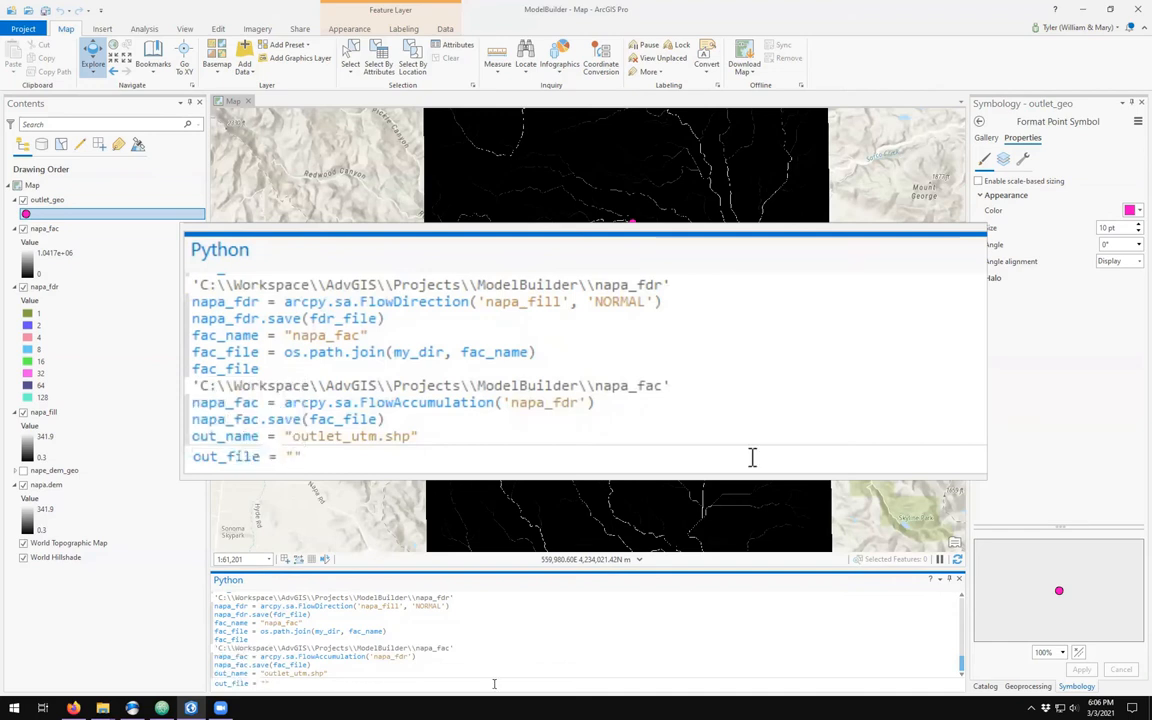
type("os.")
type("pa")
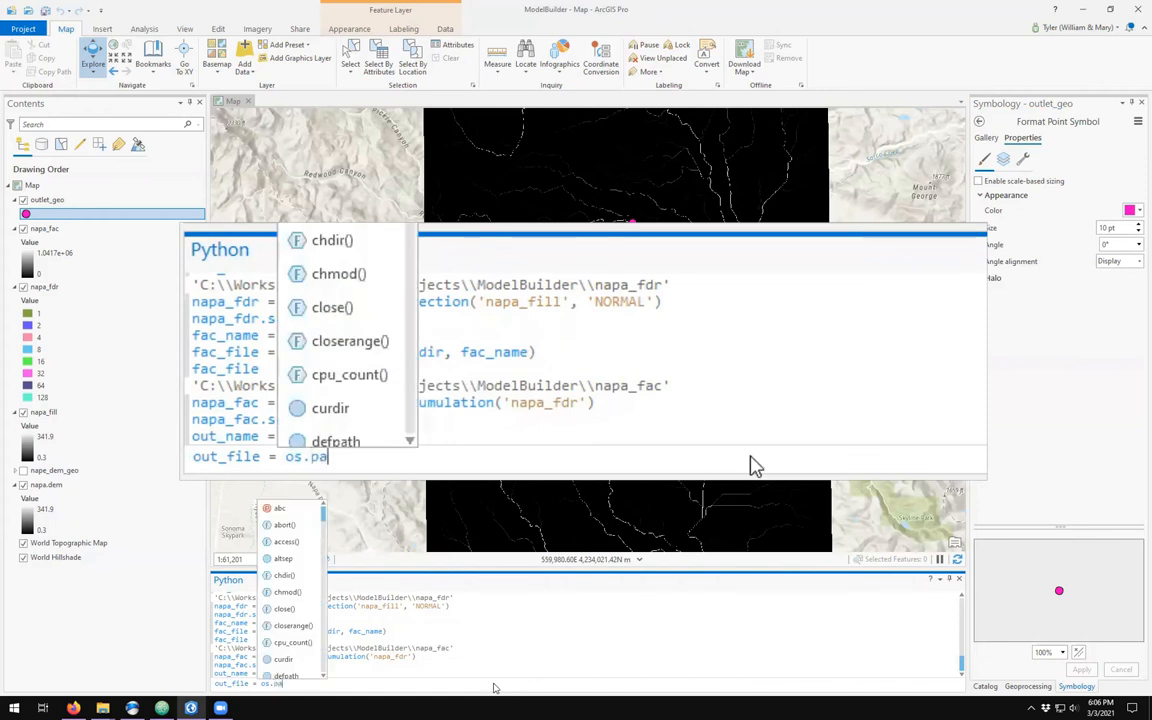
type("th.join(m")
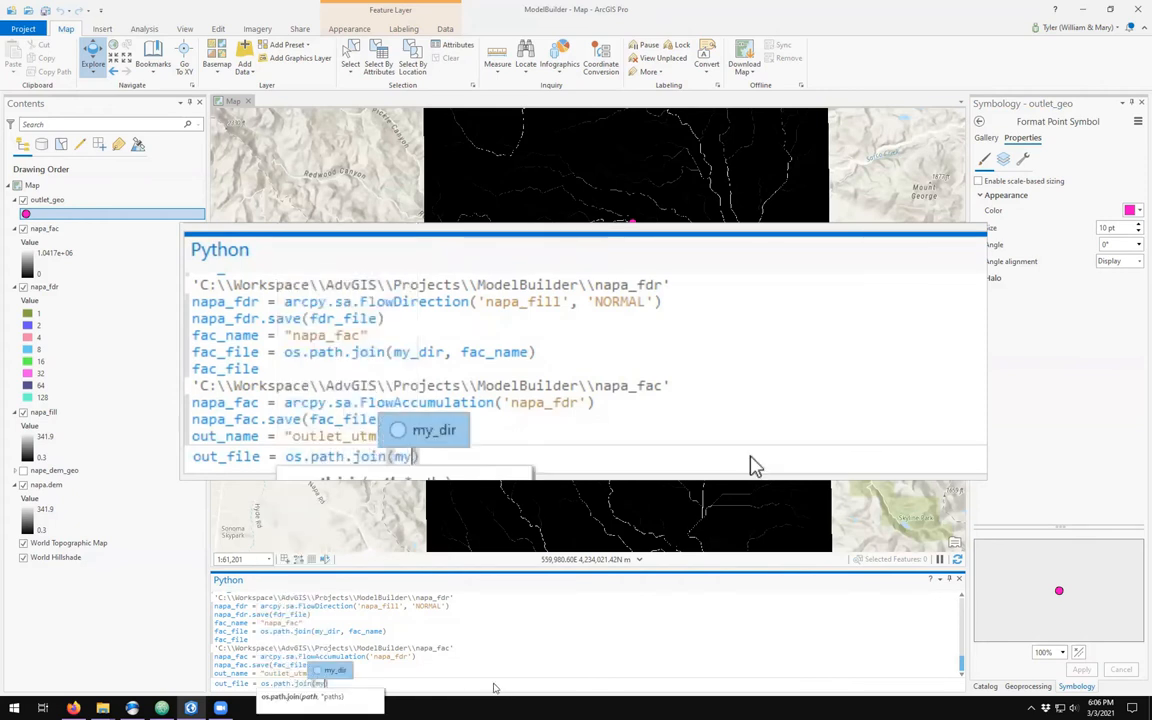
type("y_dir, ")
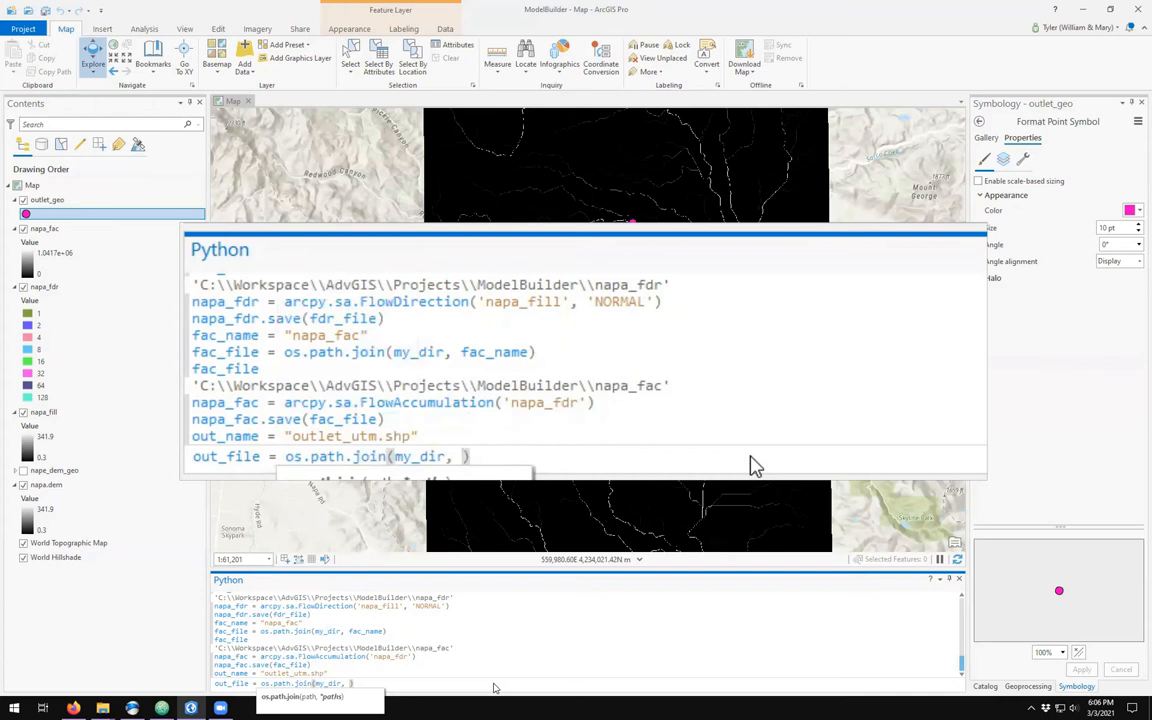
type("out_name)")
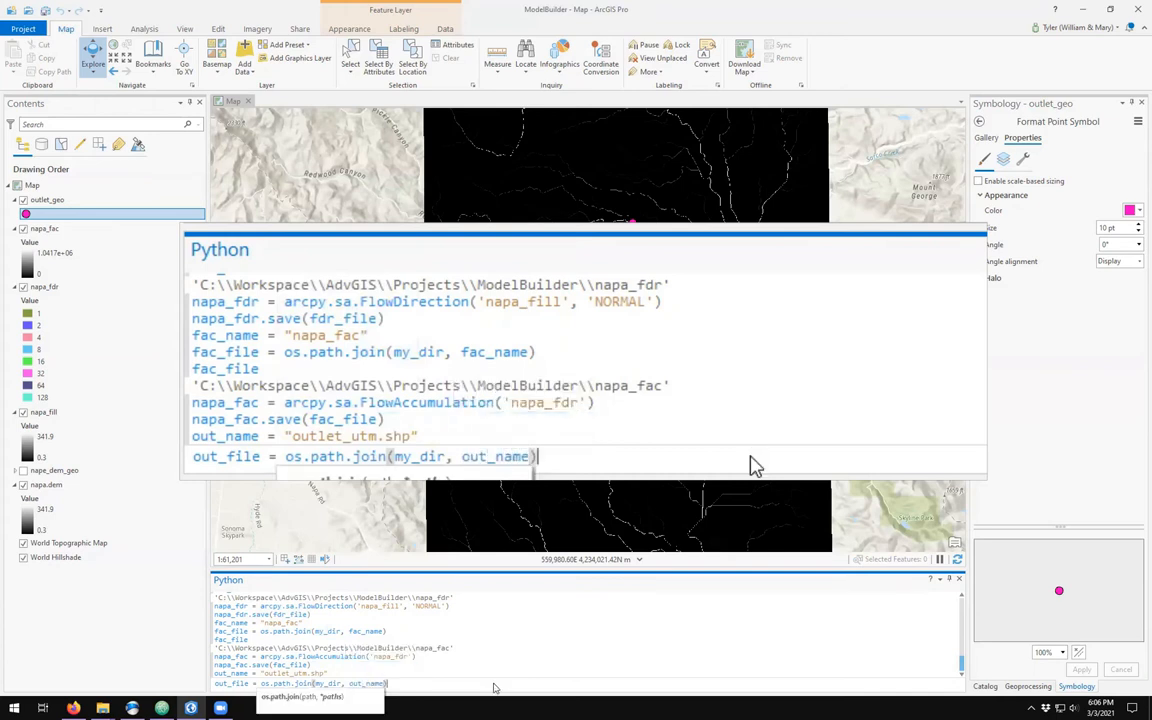
key("Return")
type("out_fil")
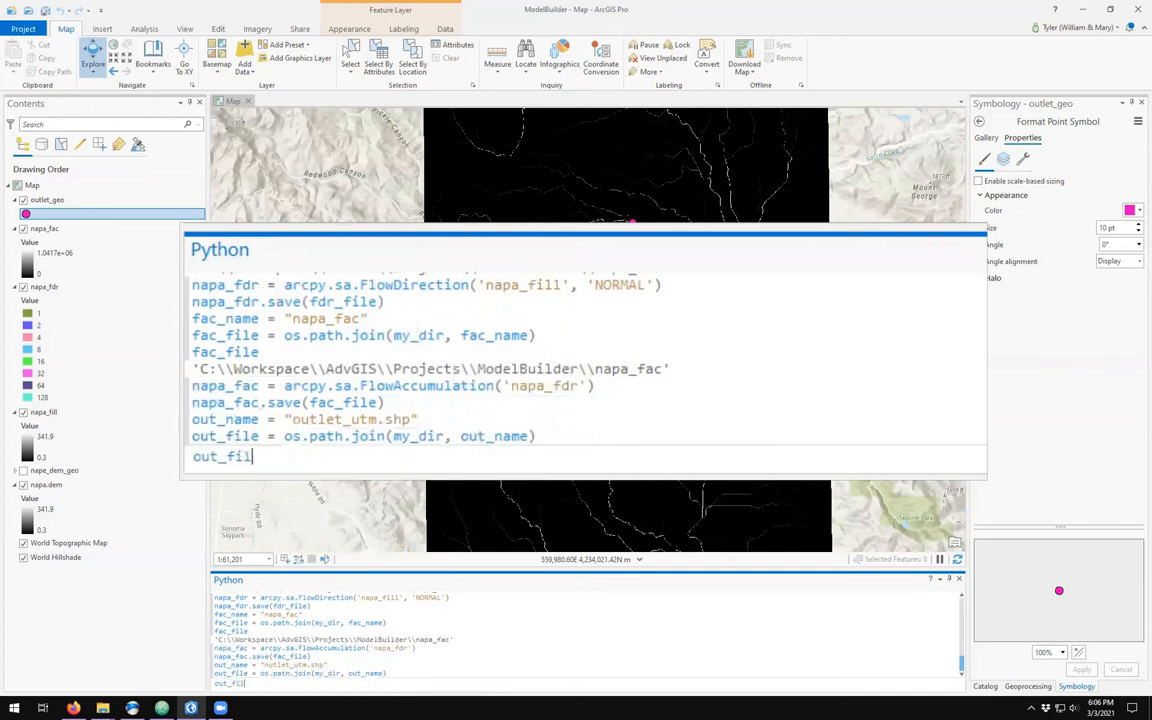
type("e")
key("Return")
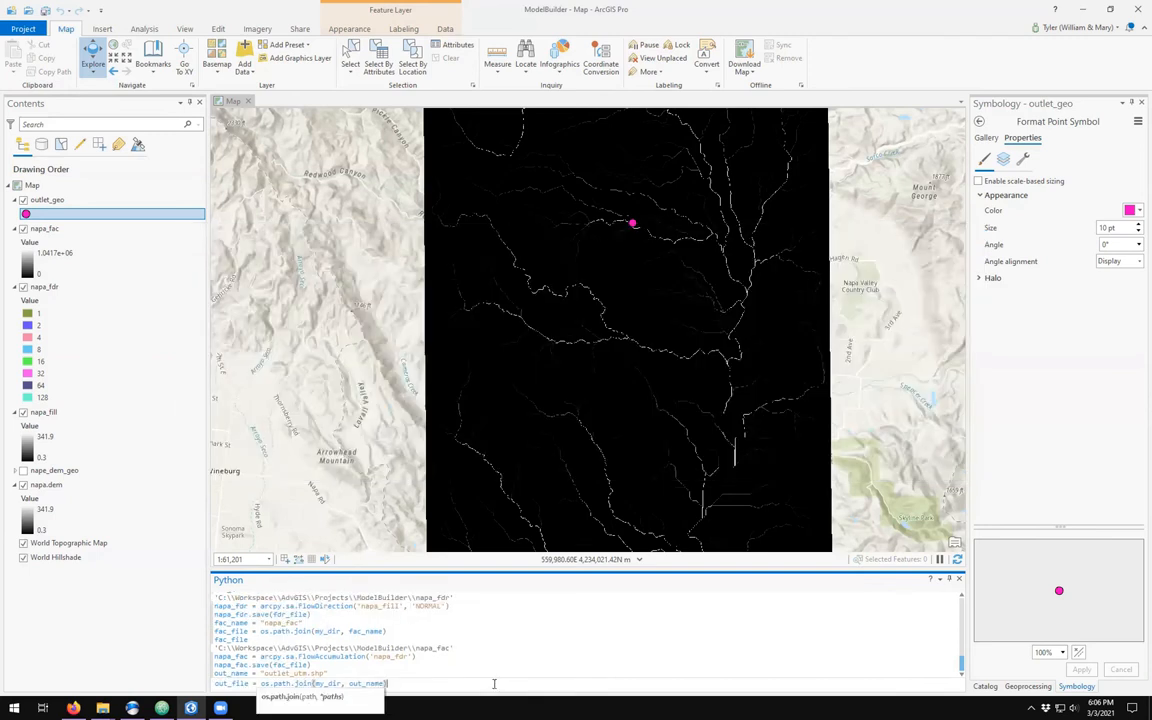
key("Return")
type("out_file")
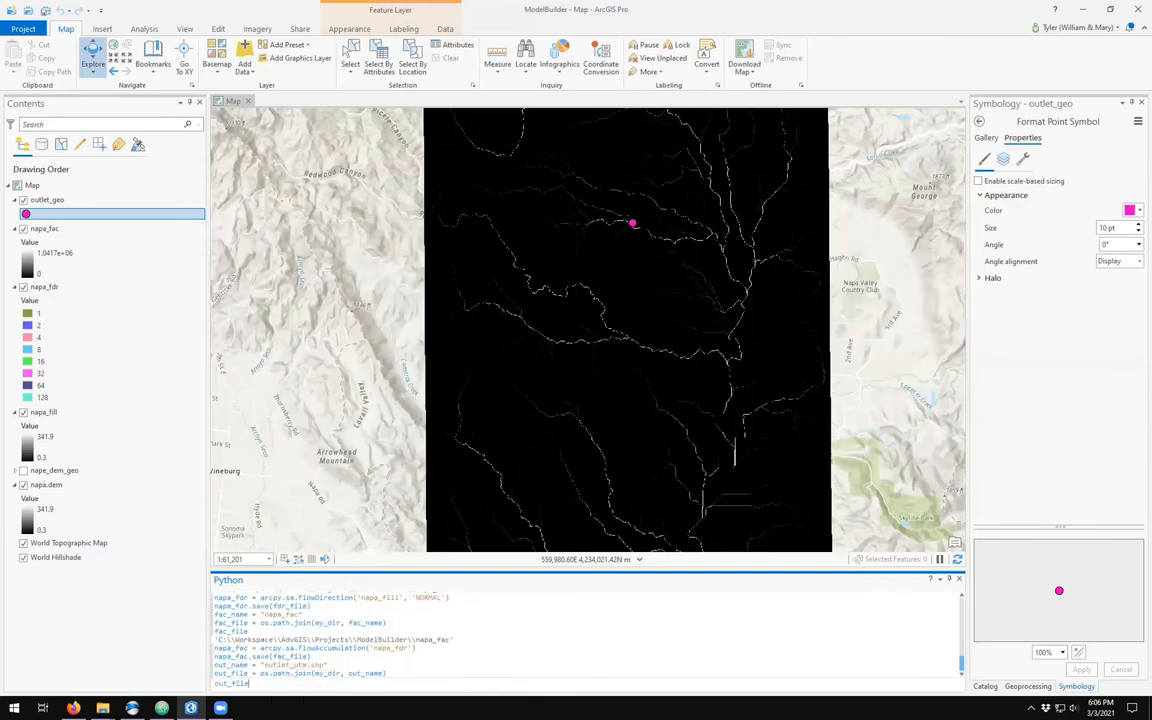
key("Return")
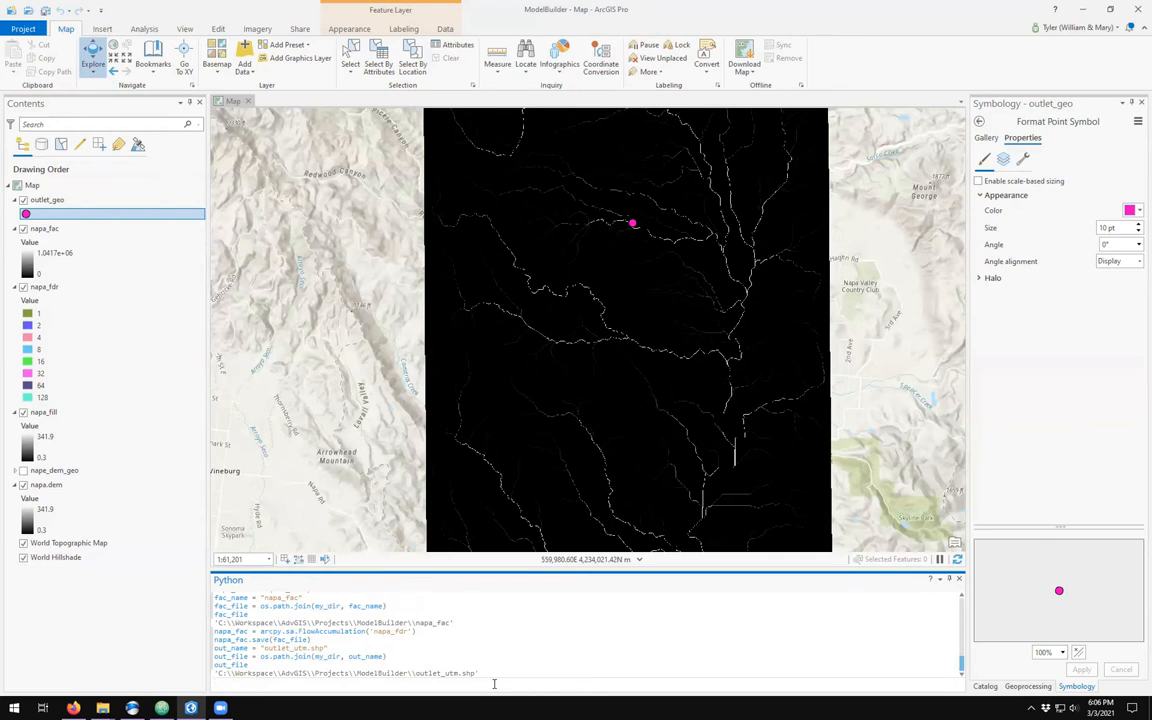
type("out_f")
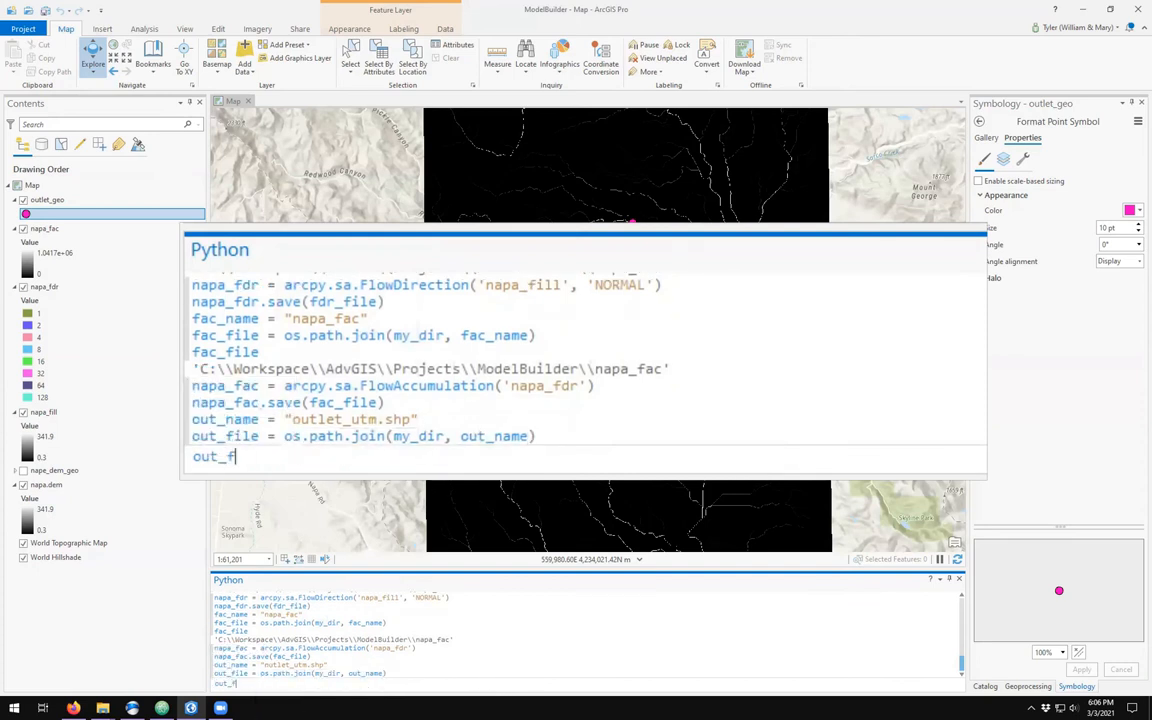
type("ile")
key("Return")
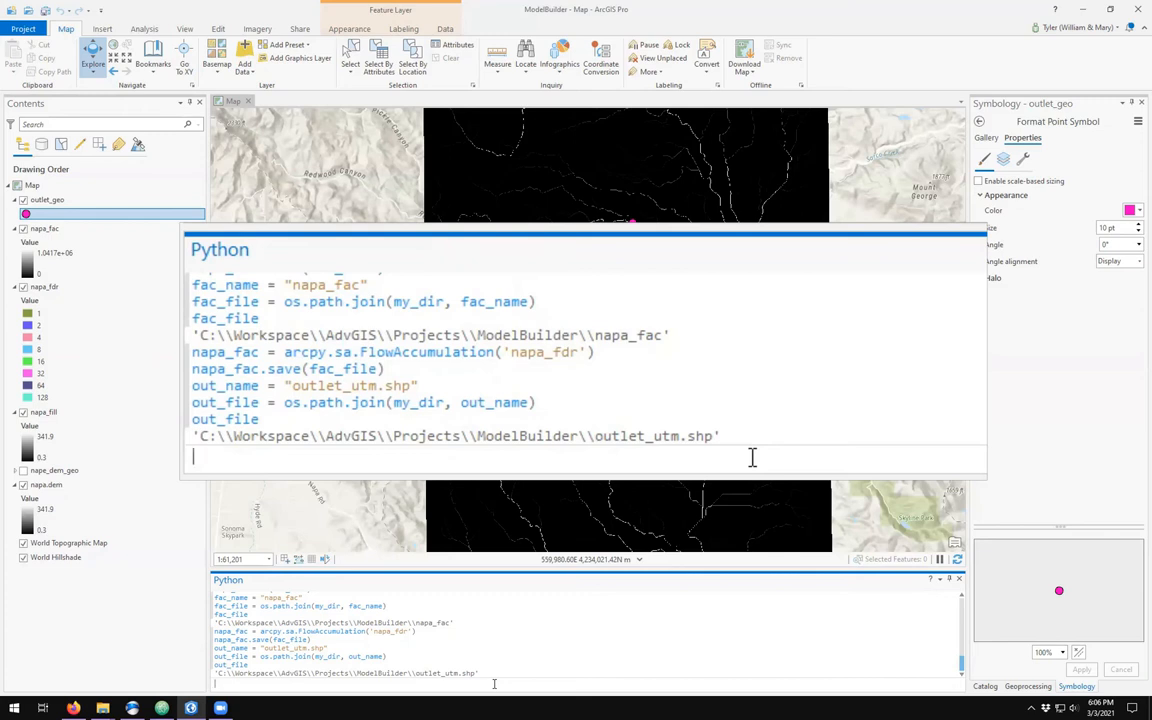
type("sr")
Print sr and sr.name, confirming it reads GCS_North_American_1927.
key("Return")
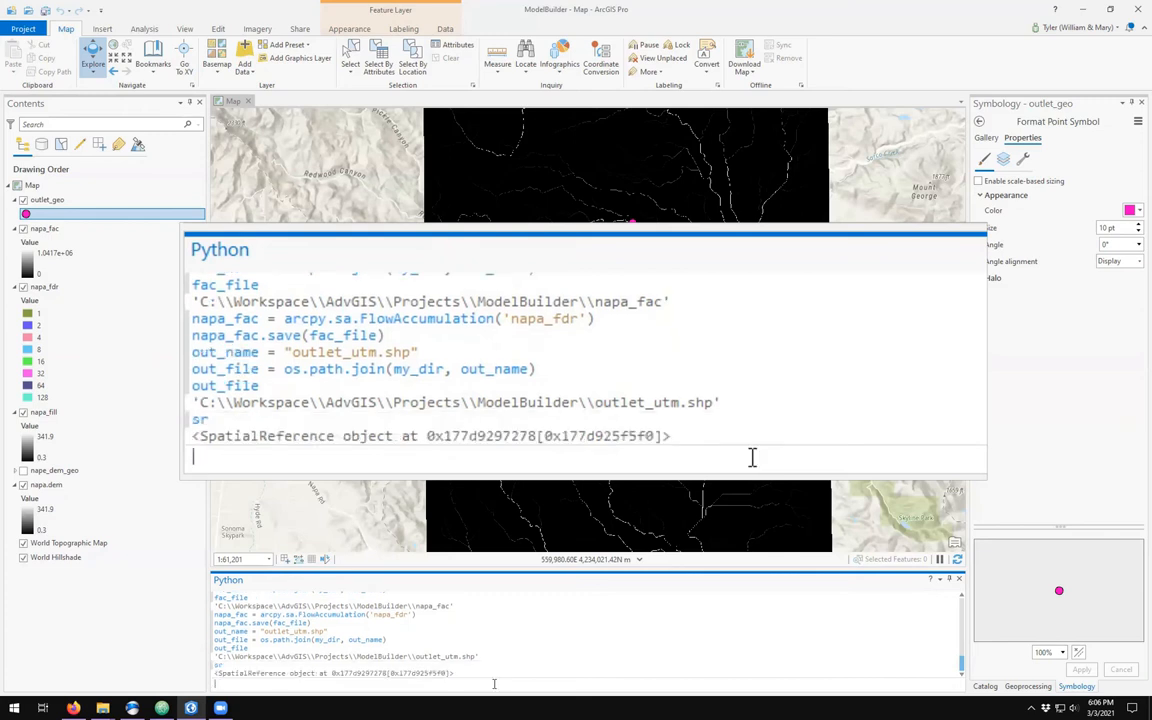
type("sr.n")
type("ame")
key("Tab")
key("Return")
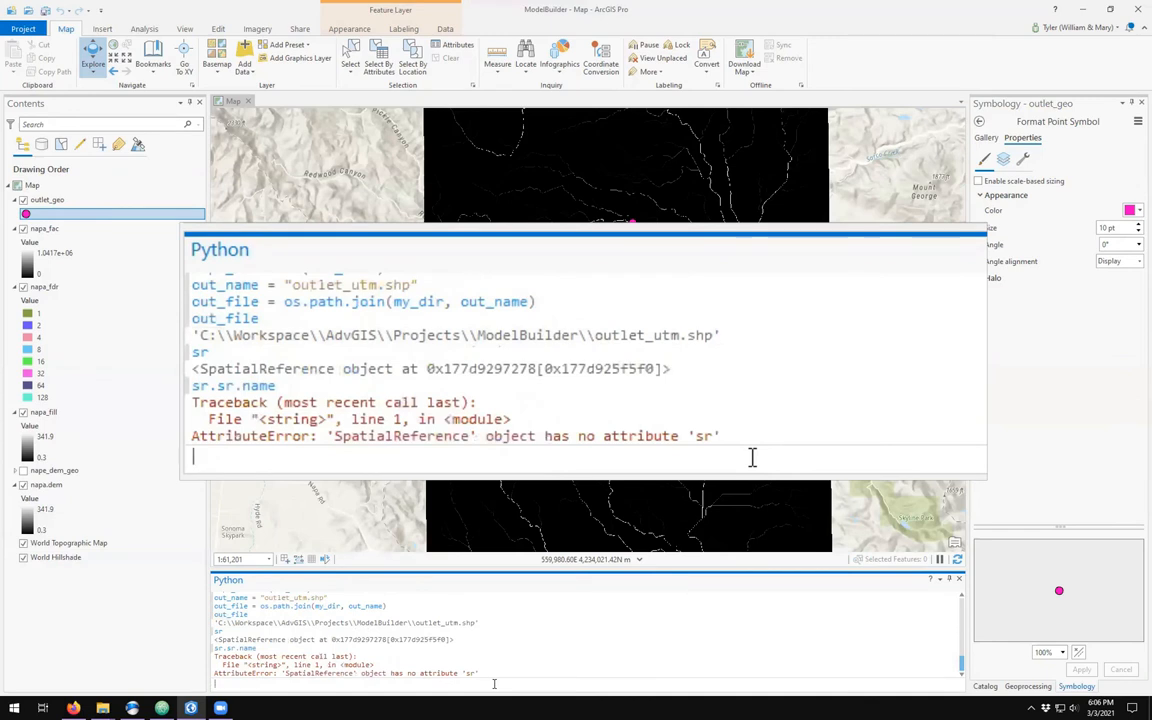
type("sr.name")
key("Return")
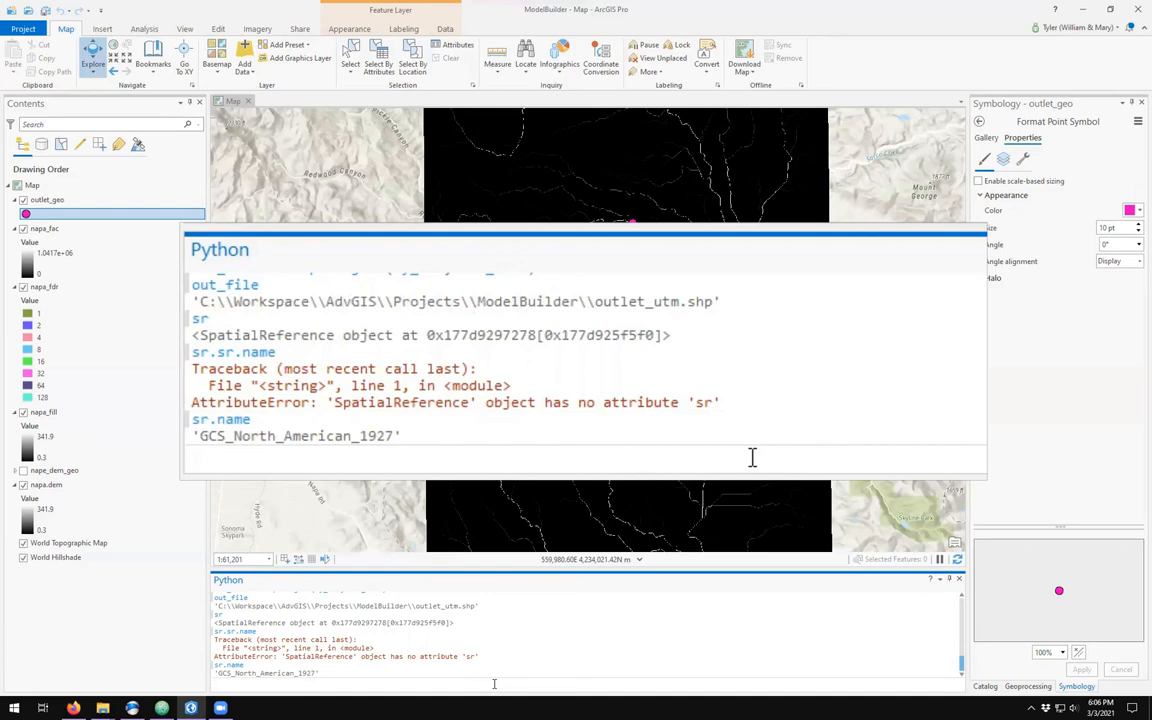
type("sr = ")
type("arcp")
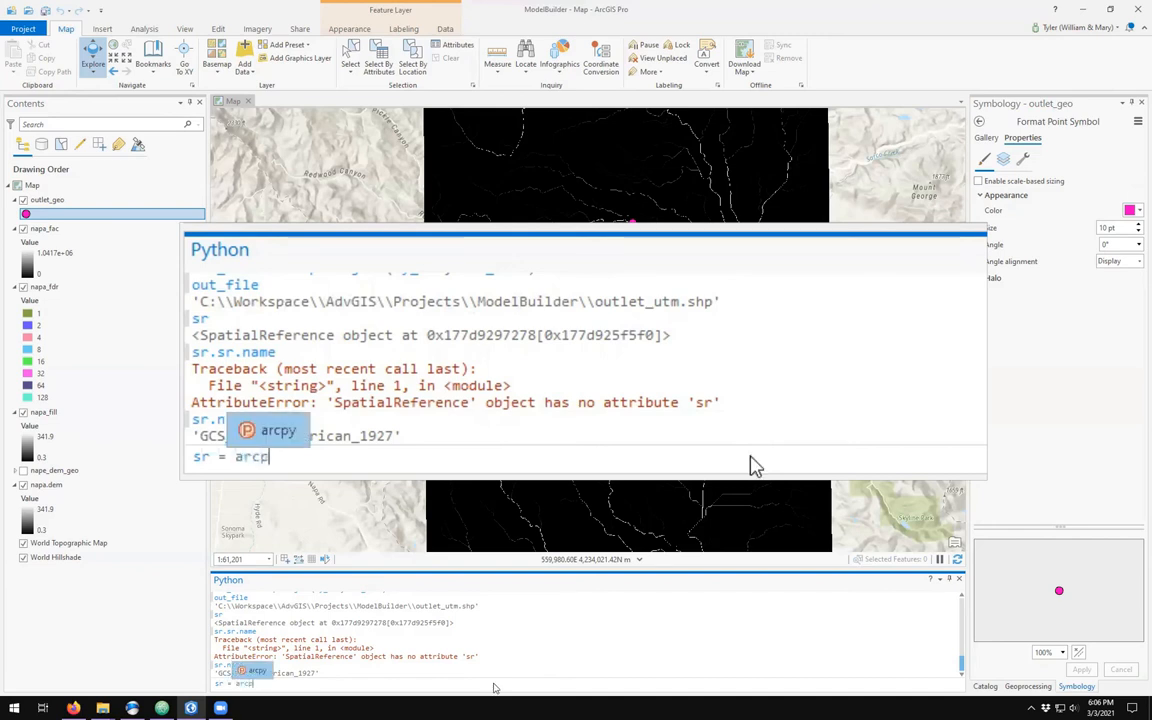
type("y.Spatia")
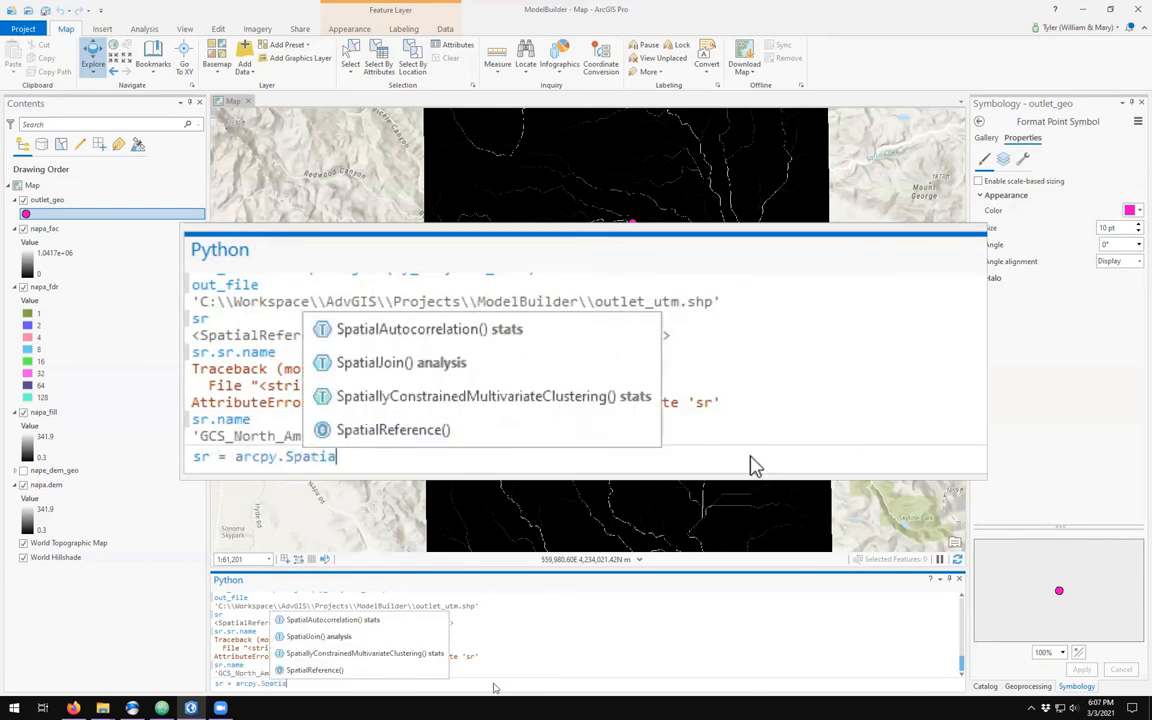
Enter arcpy.SpatialReference("NAD 1927 UTM Zone 10N") using autocomplete.
key("Down")
key("Down")
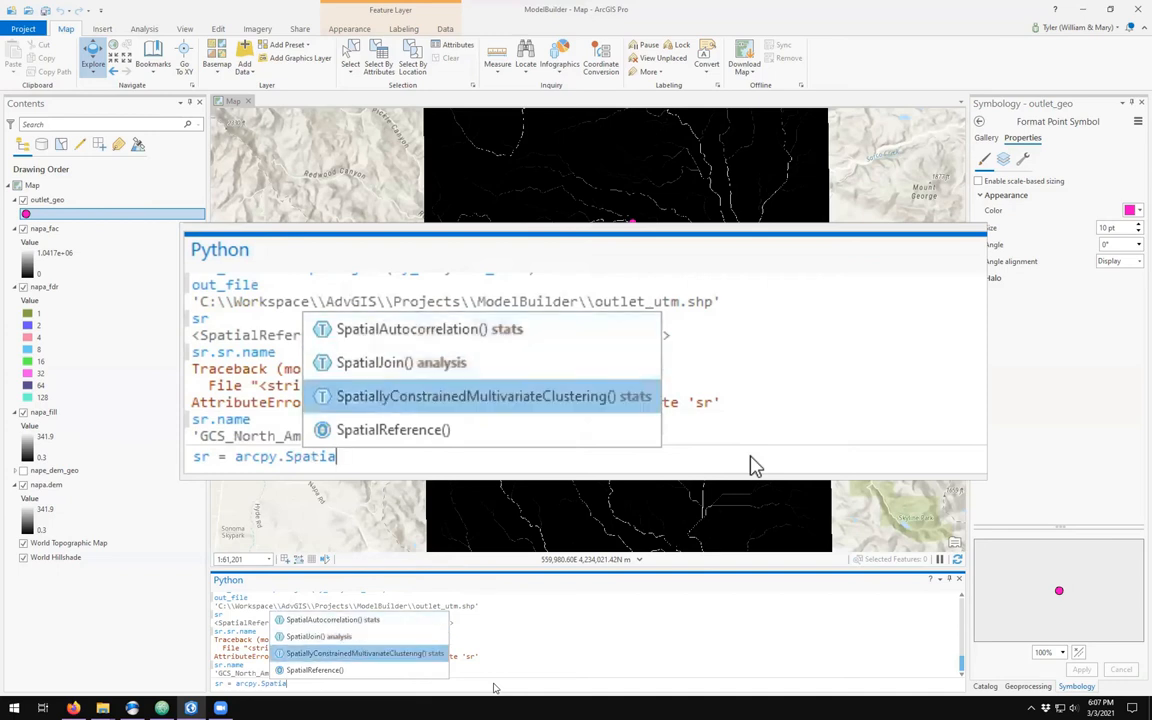
key("Down")
key("Down")
key("Tab")
type("\"")
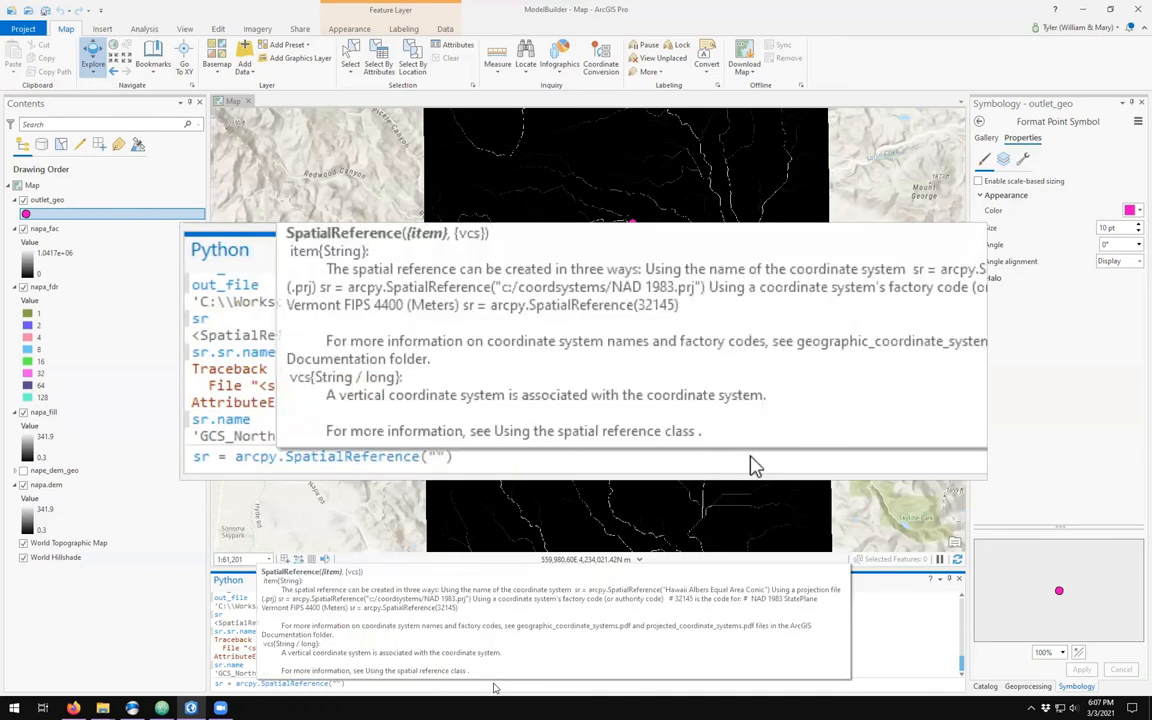
type("N")
type("AD")
type(" 19")
type("277")
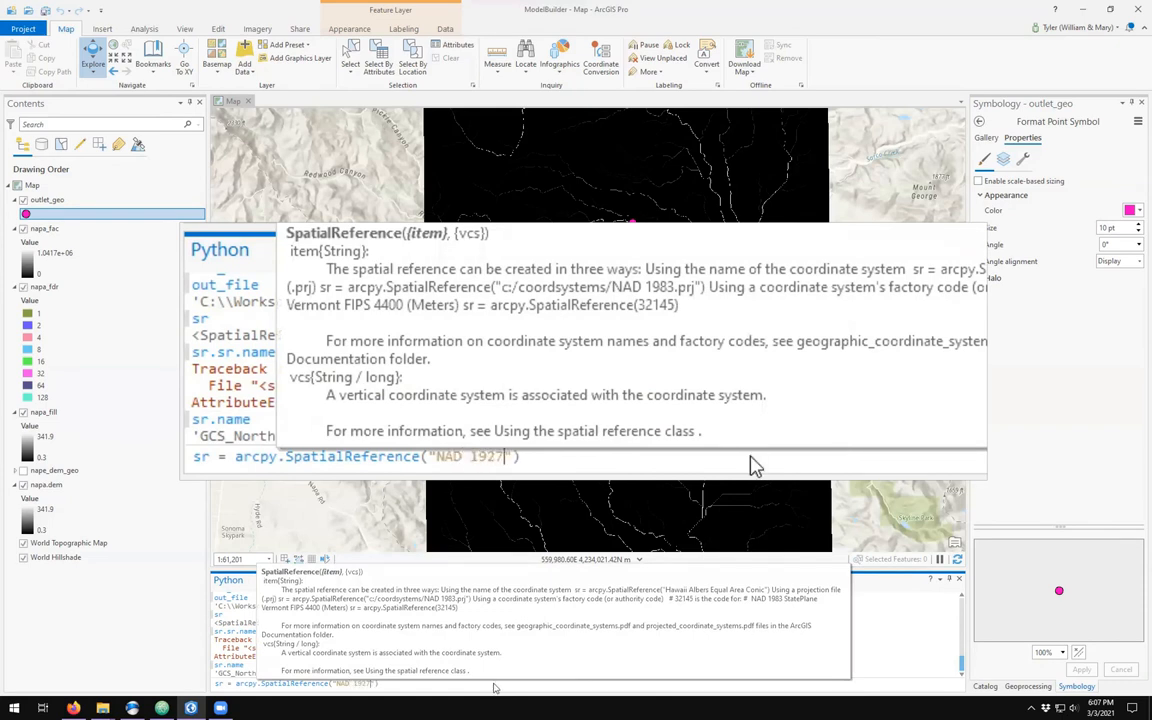
type(" UT")
type("M Zone 10")
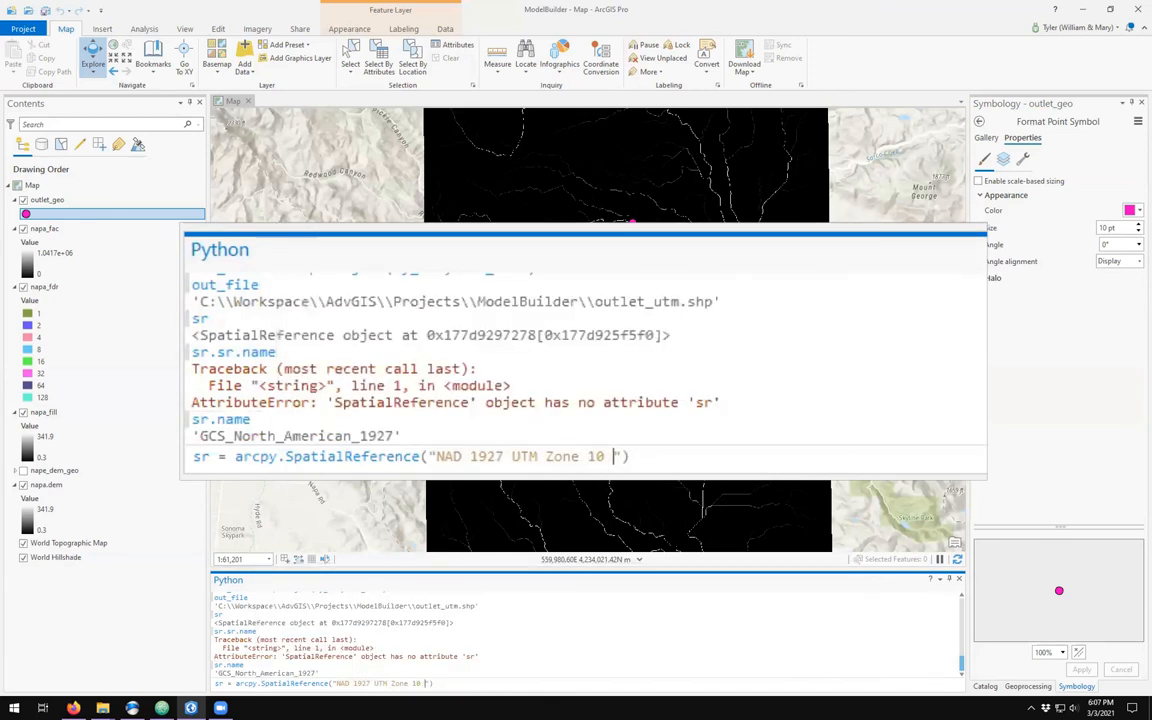
type(" N")
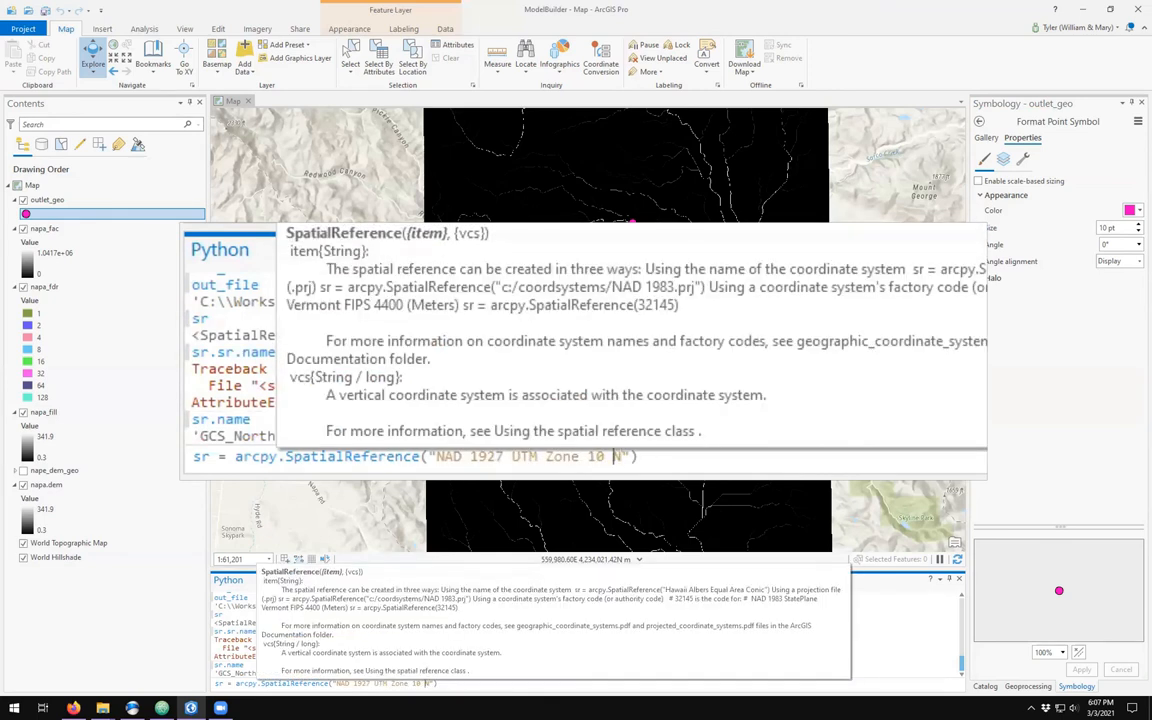
key("BackSpace")
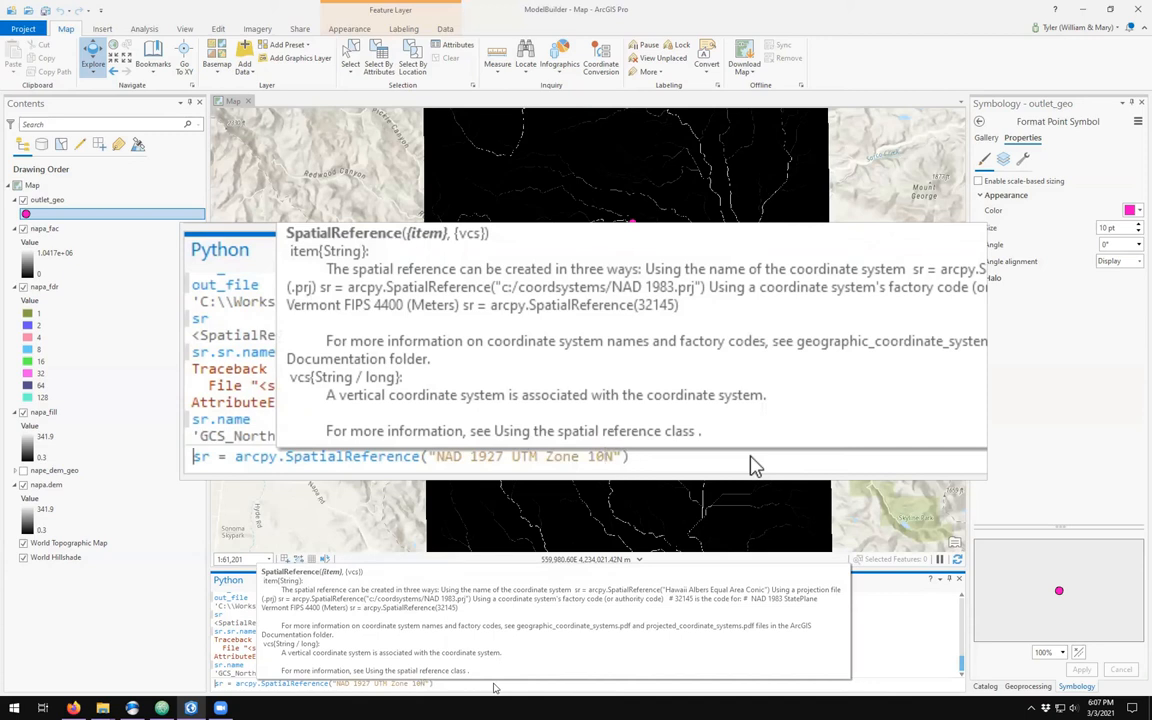
Test the SpatialReference name returns NAD_1927_UTM_Zone_10N, then recall the command to assign sr.
key("End")
key("Home")
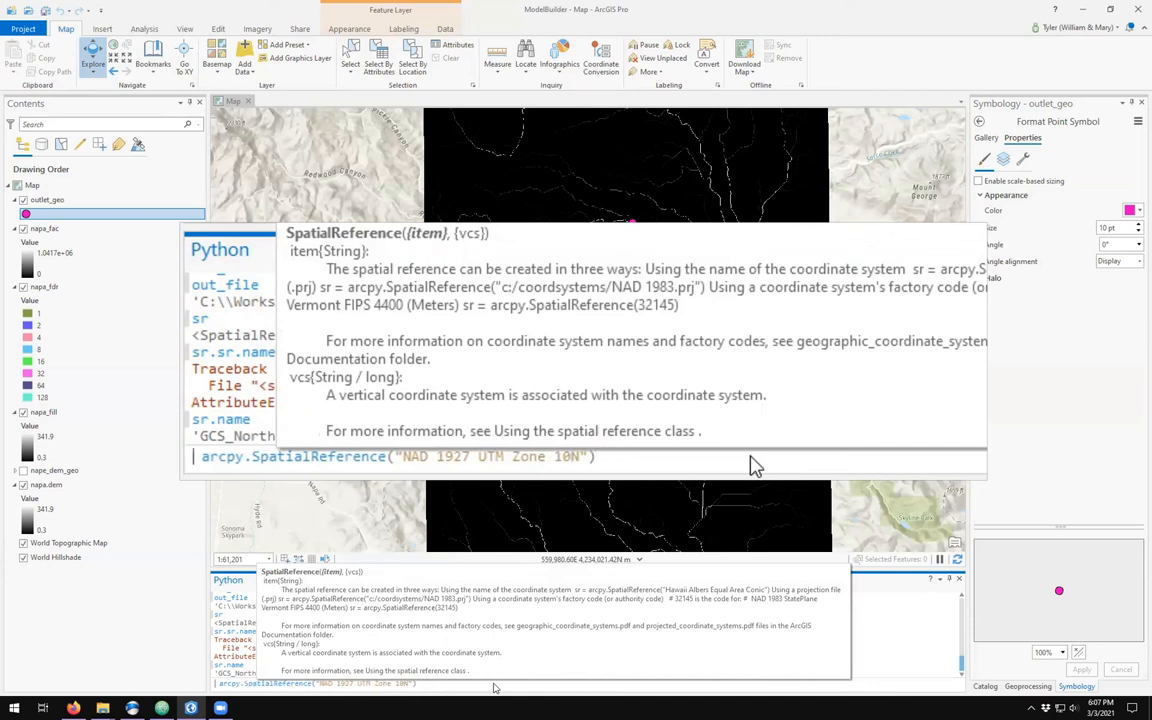
key("Delete")
key("Delete")
key("Delete")
key("Return")
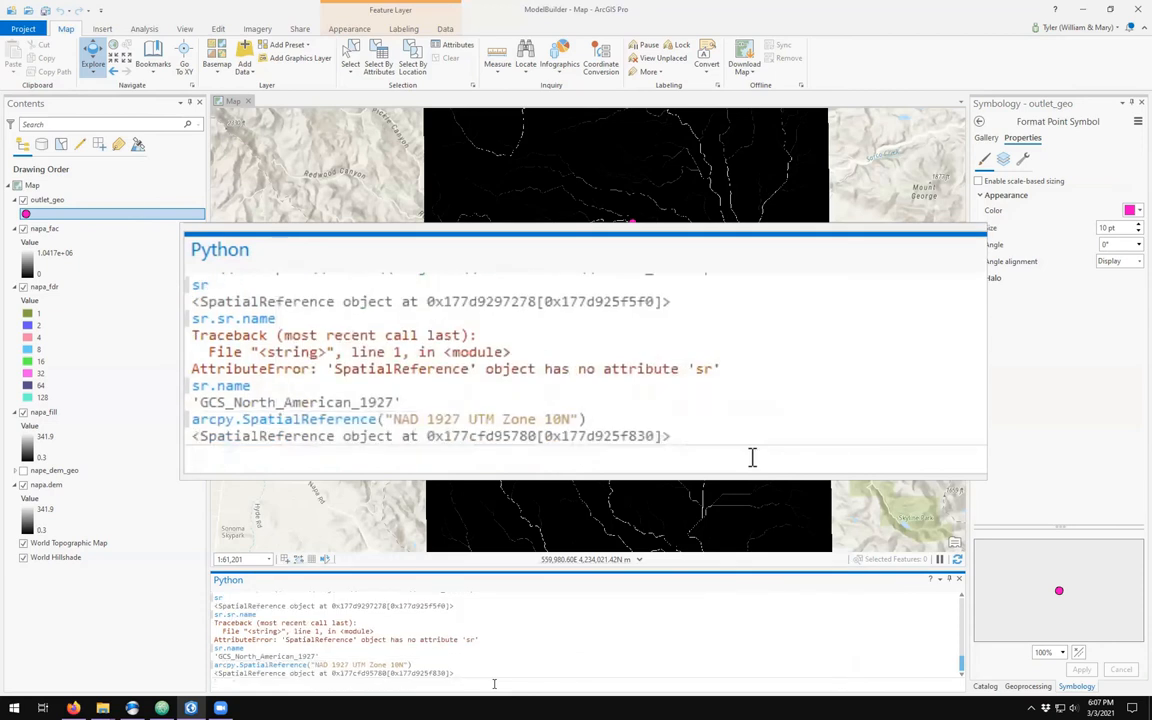
key("Up")
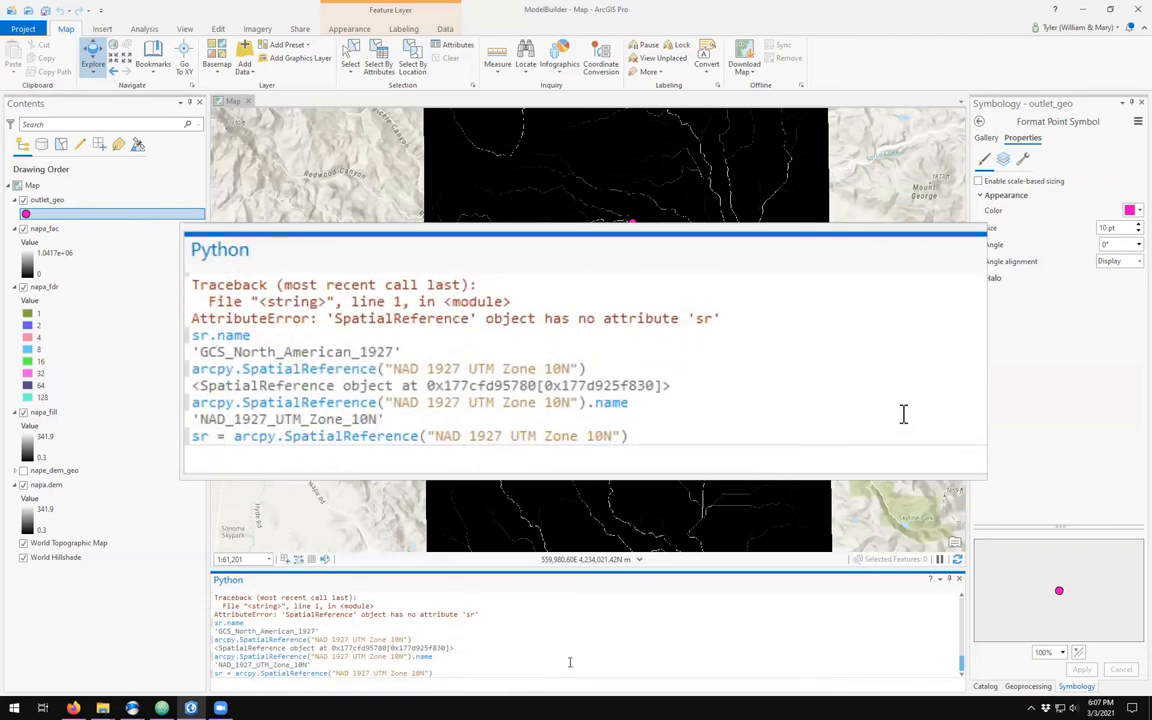
type("ar")
type("cpy.")
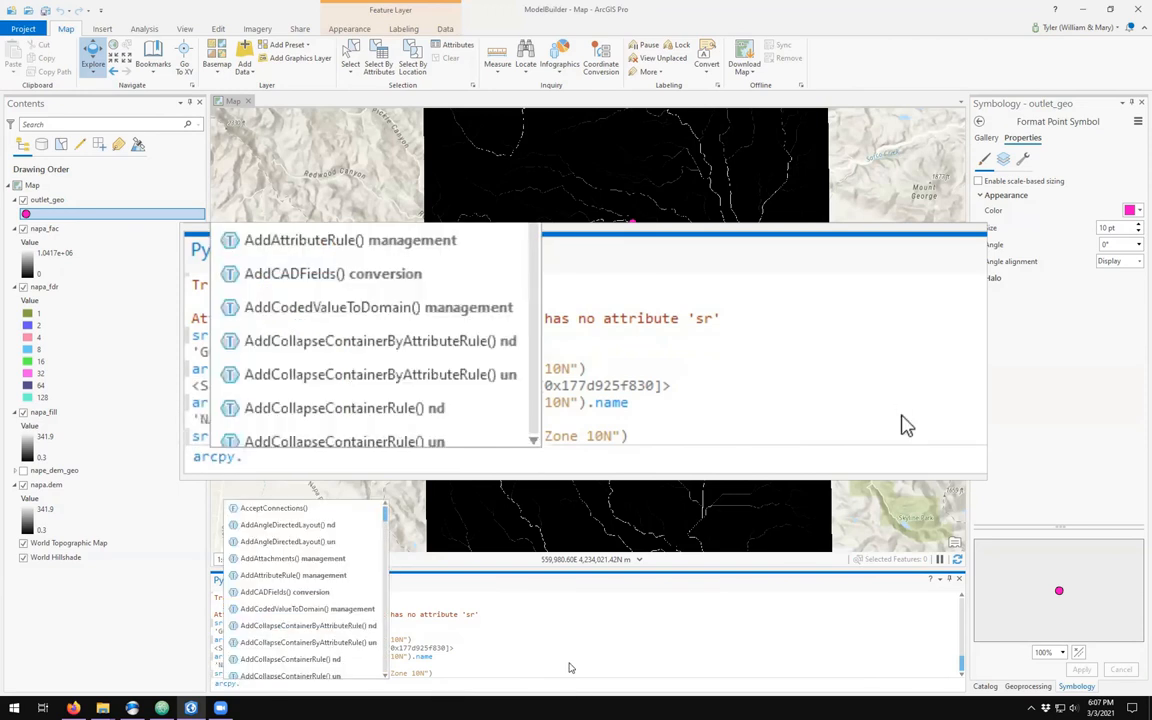
type("Project")
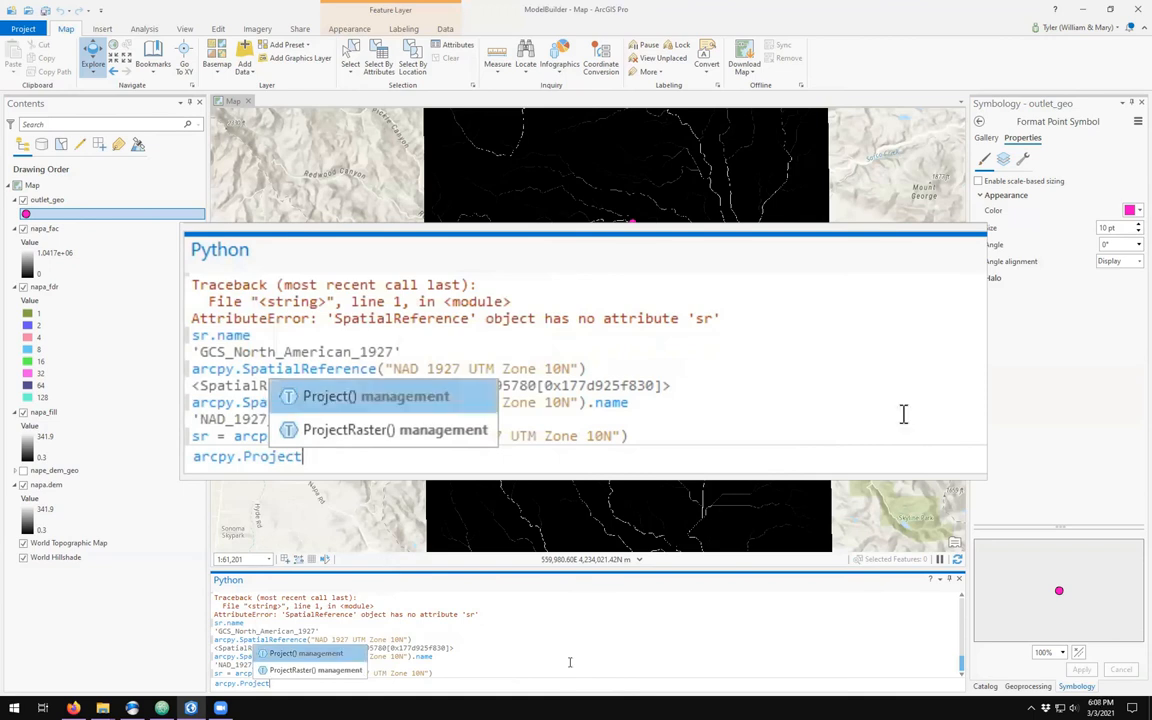
Run arcpy.management.Project('outlet_geo', out_file, sr) to create outlet_utm.shp.
key("Tab")
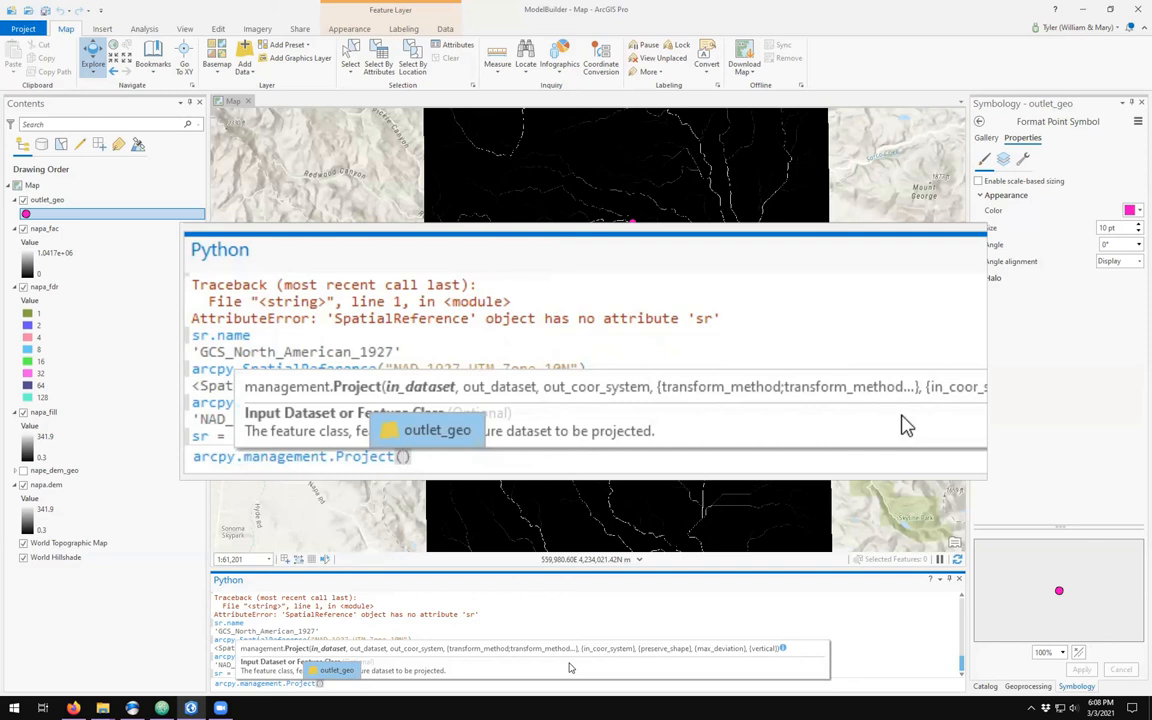
key("Tab")
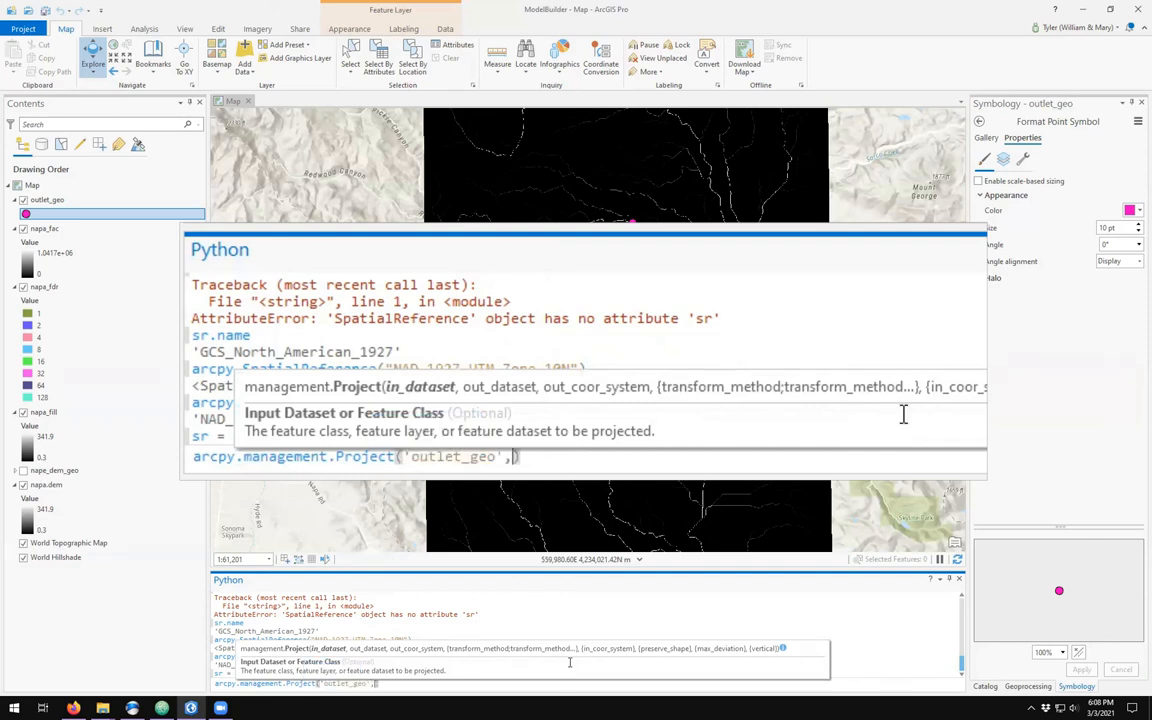
type(",")
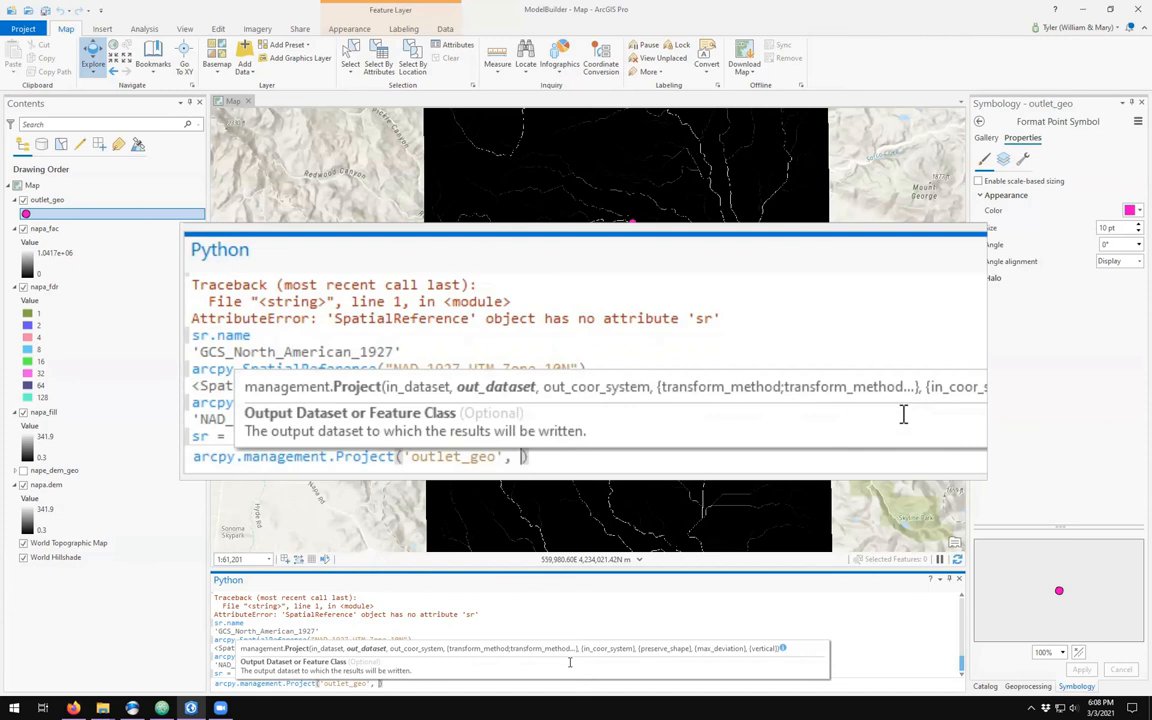
type("out_file")
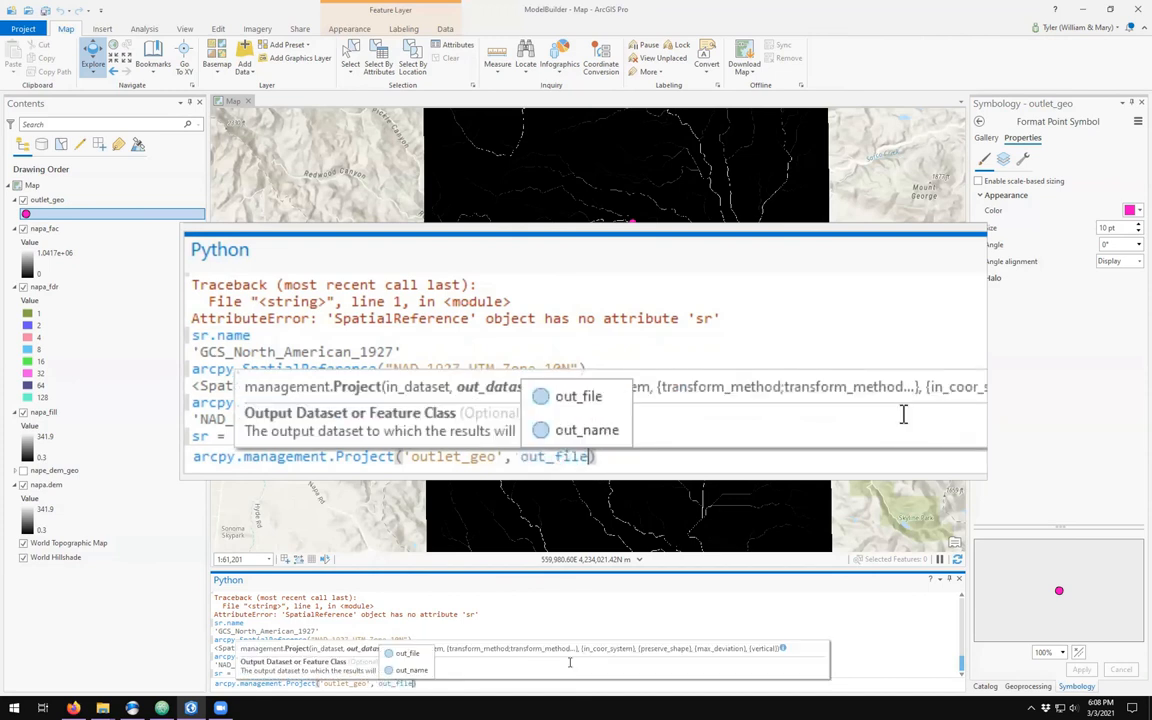
key("Escape")
type(", ")
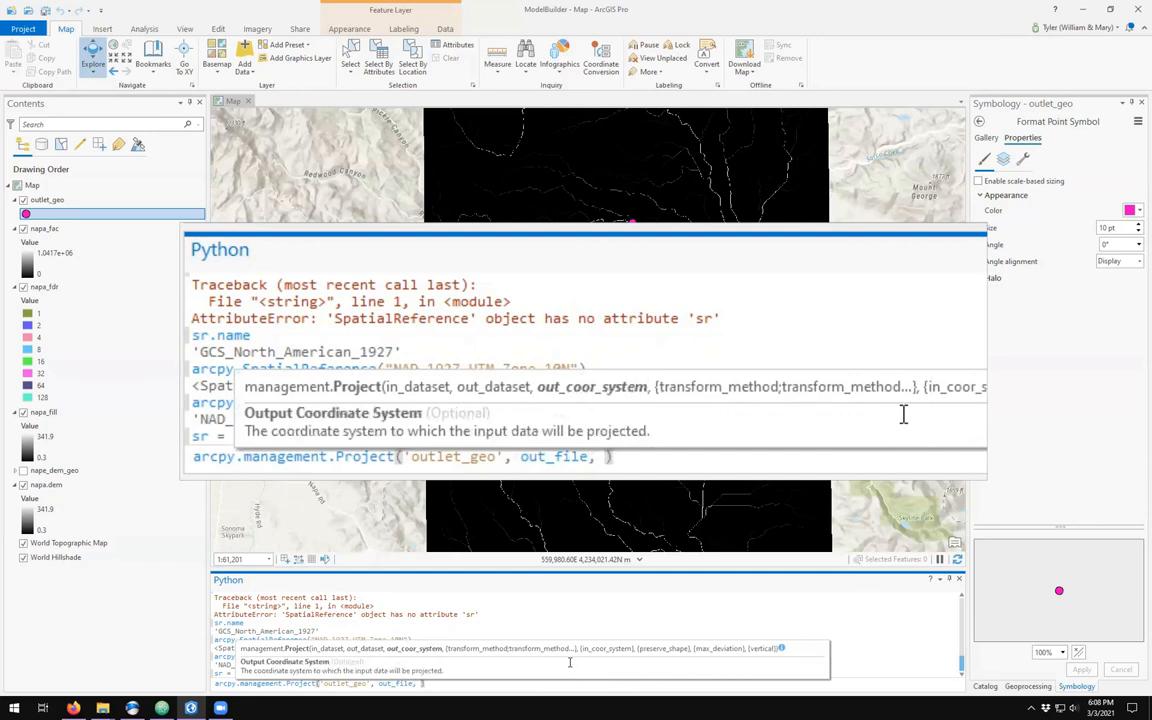
type("s")
type("r")
type(")")
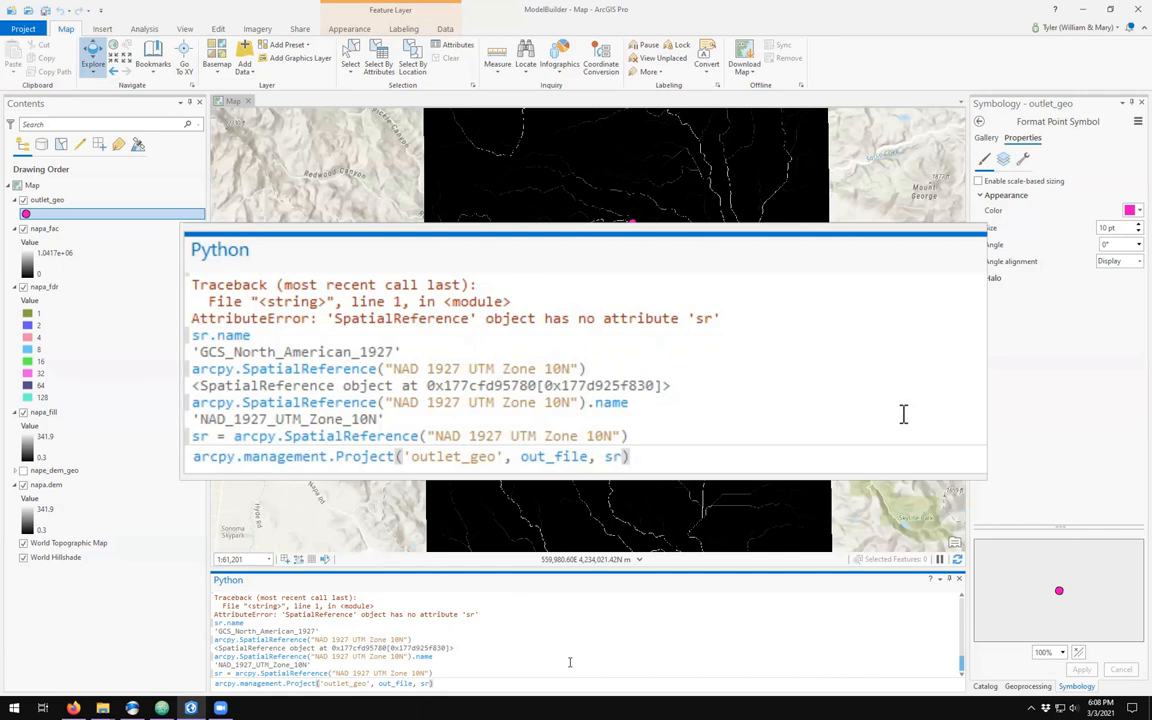
key("Return")
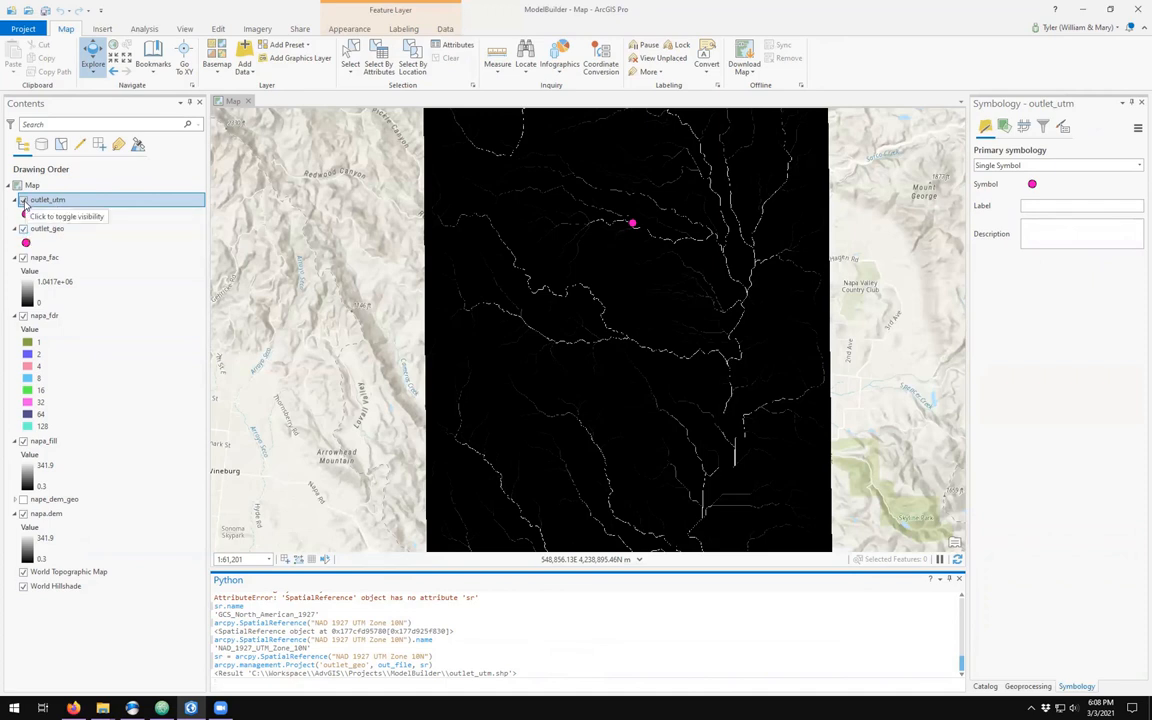
Toggle outlet_utm and outlet_geo visibility to confirm the projected point overlaps the original.
left_click(23, 201)
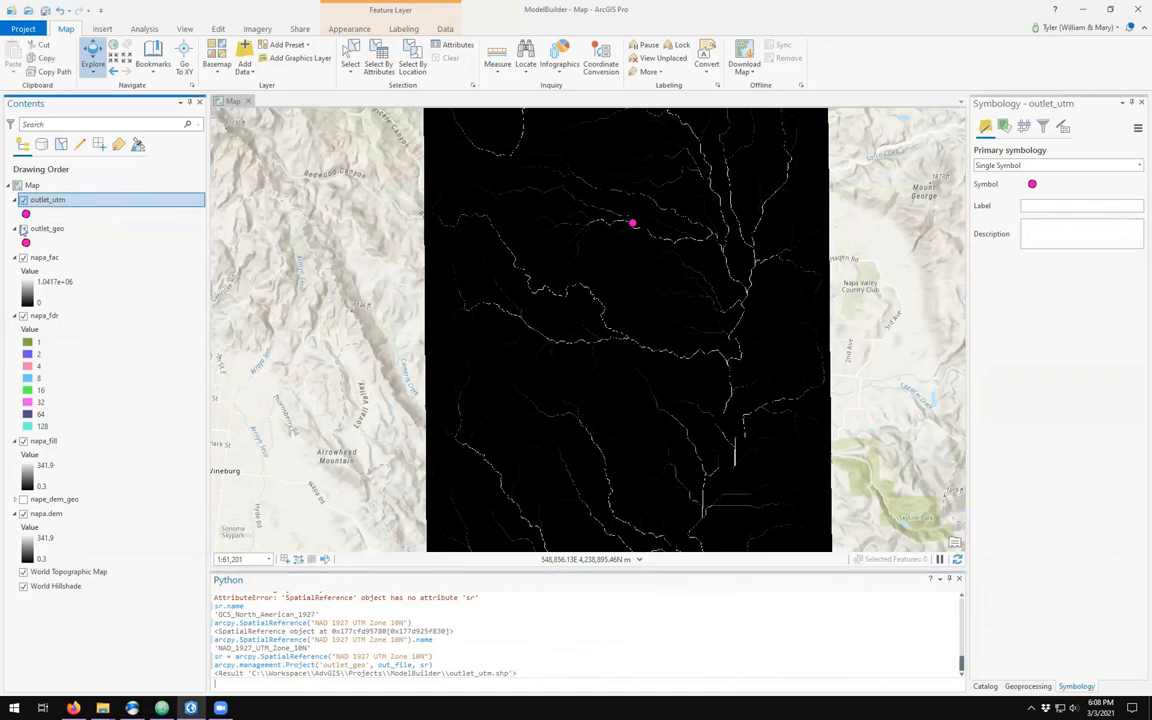
left_click(23, 228)
left_click(23, 200)
left_click(23, 200)
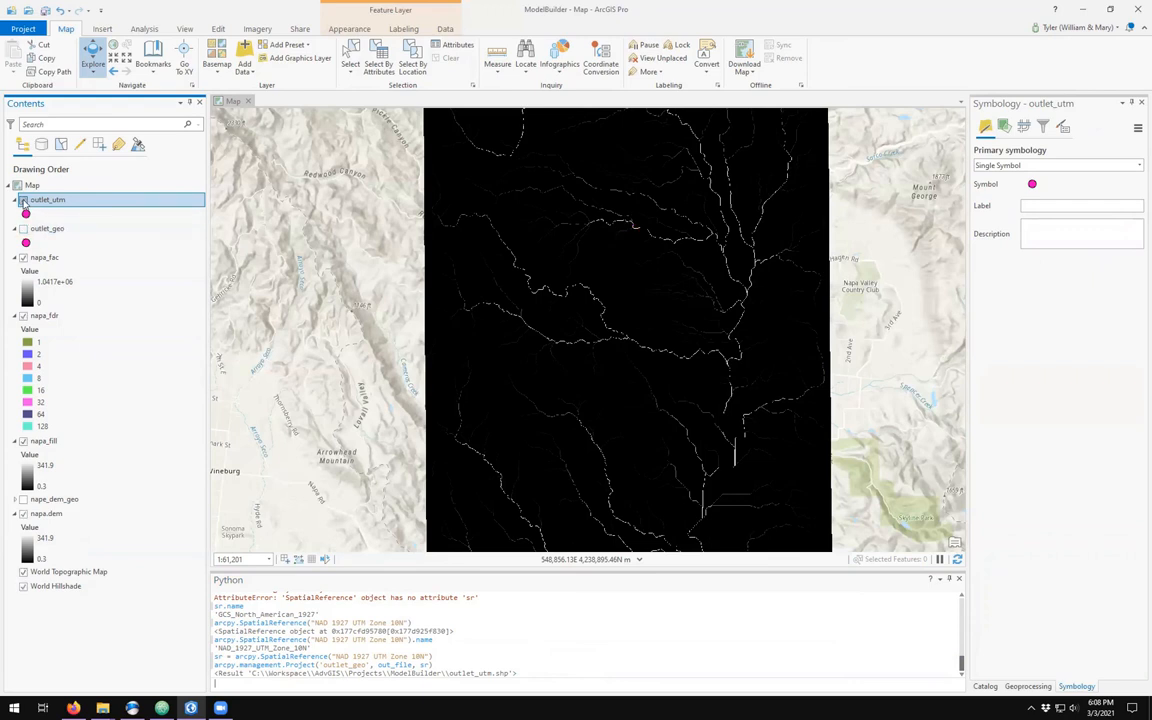